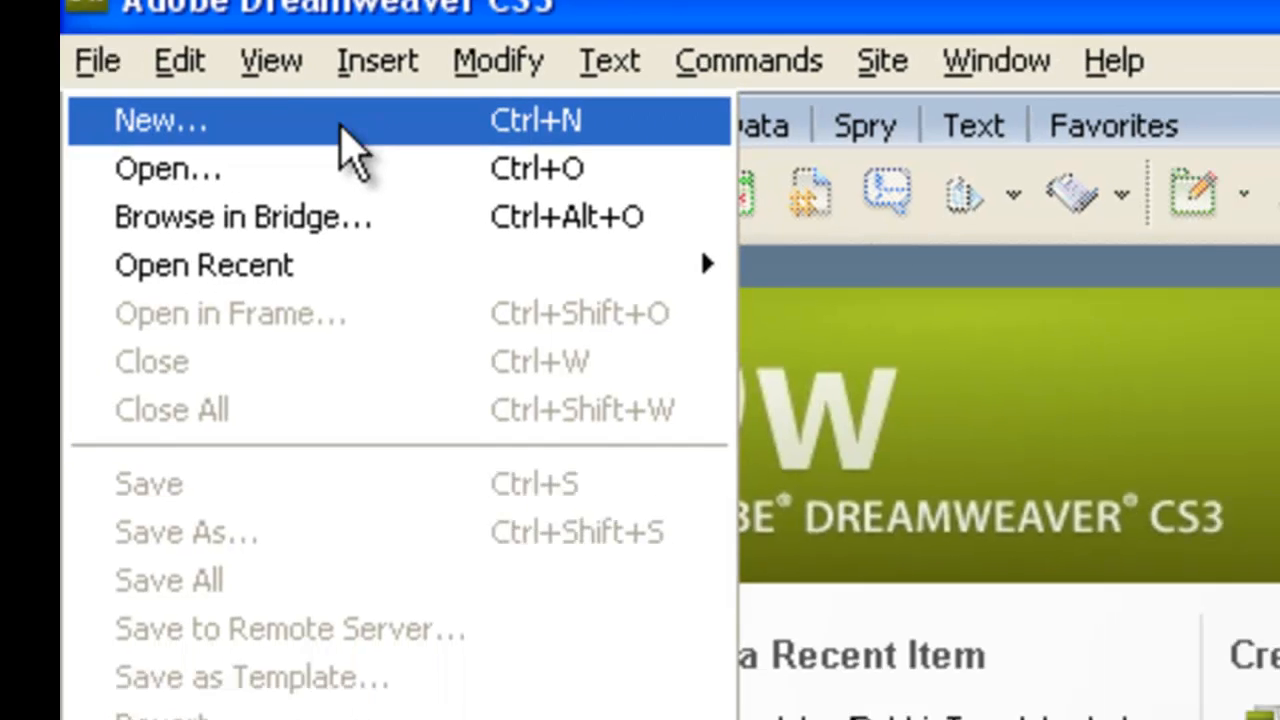
# Create a new page from the RobbieTemplate template of the Robbies Outdoors site.
pyautogui.click(425, 158)
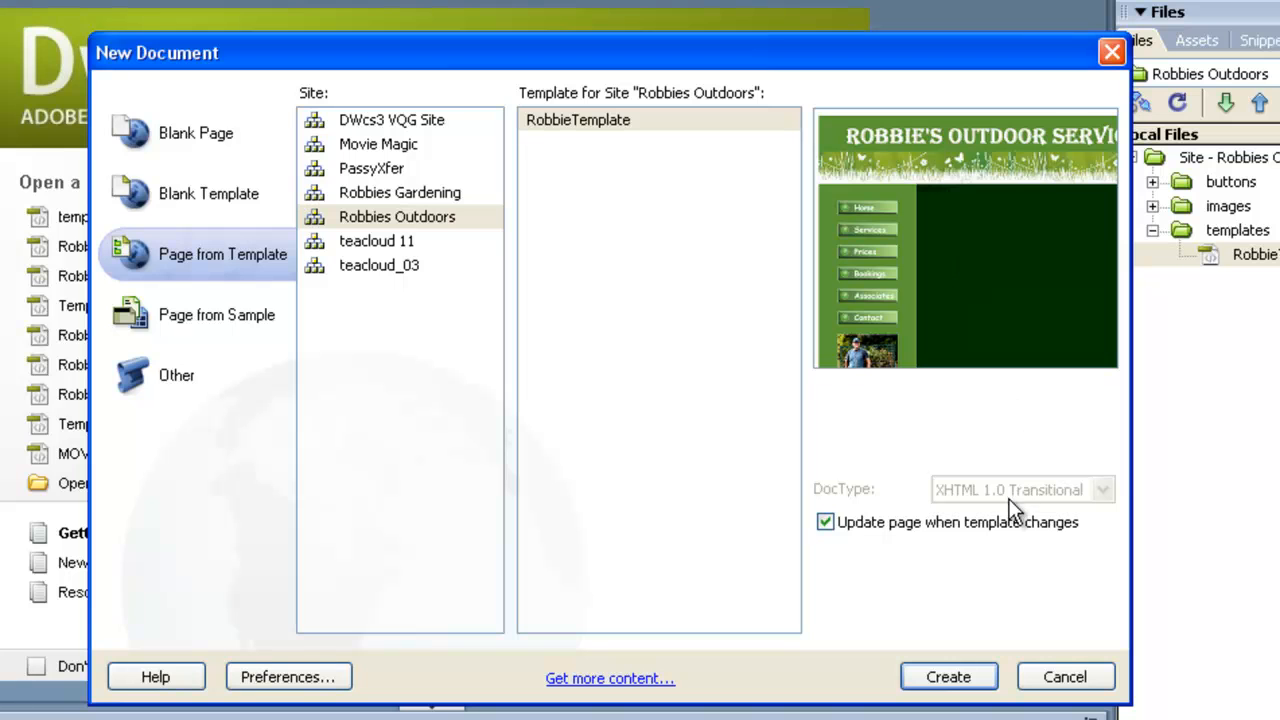
pyautogui.click(944, 680)
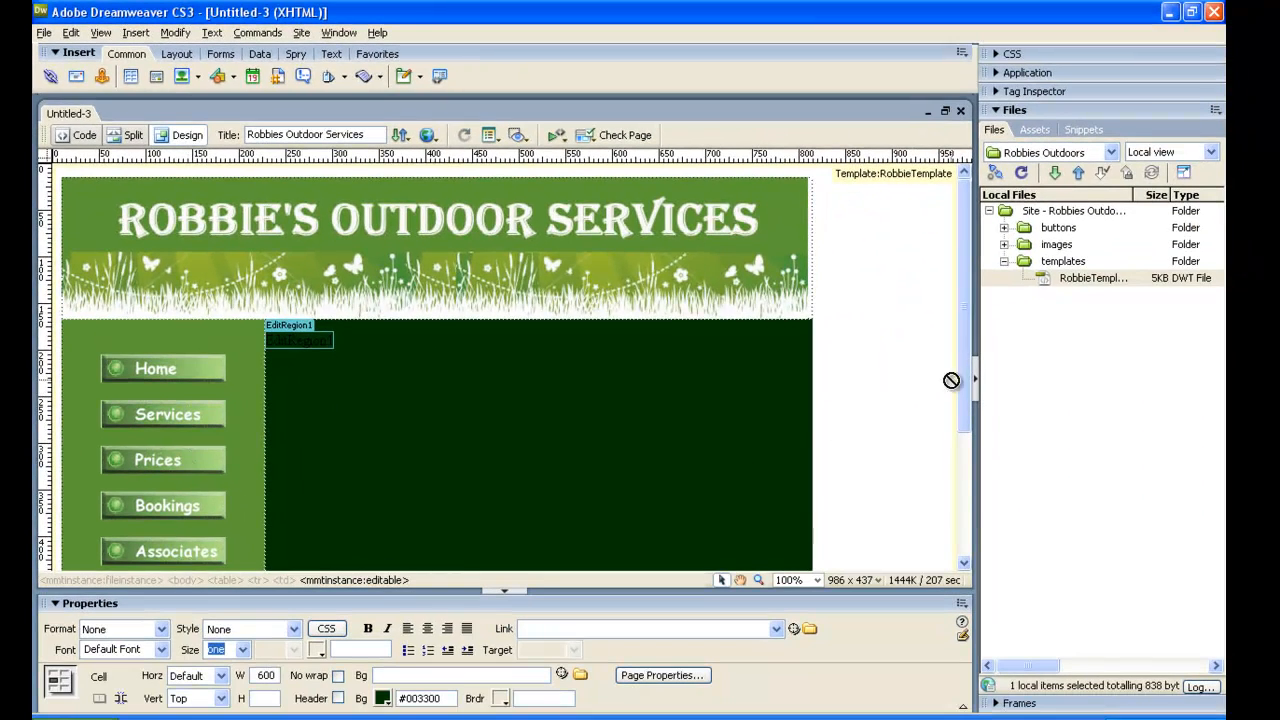
pyautogui.moveTo(964, 379); pyautogui.dragTo(957, 483)
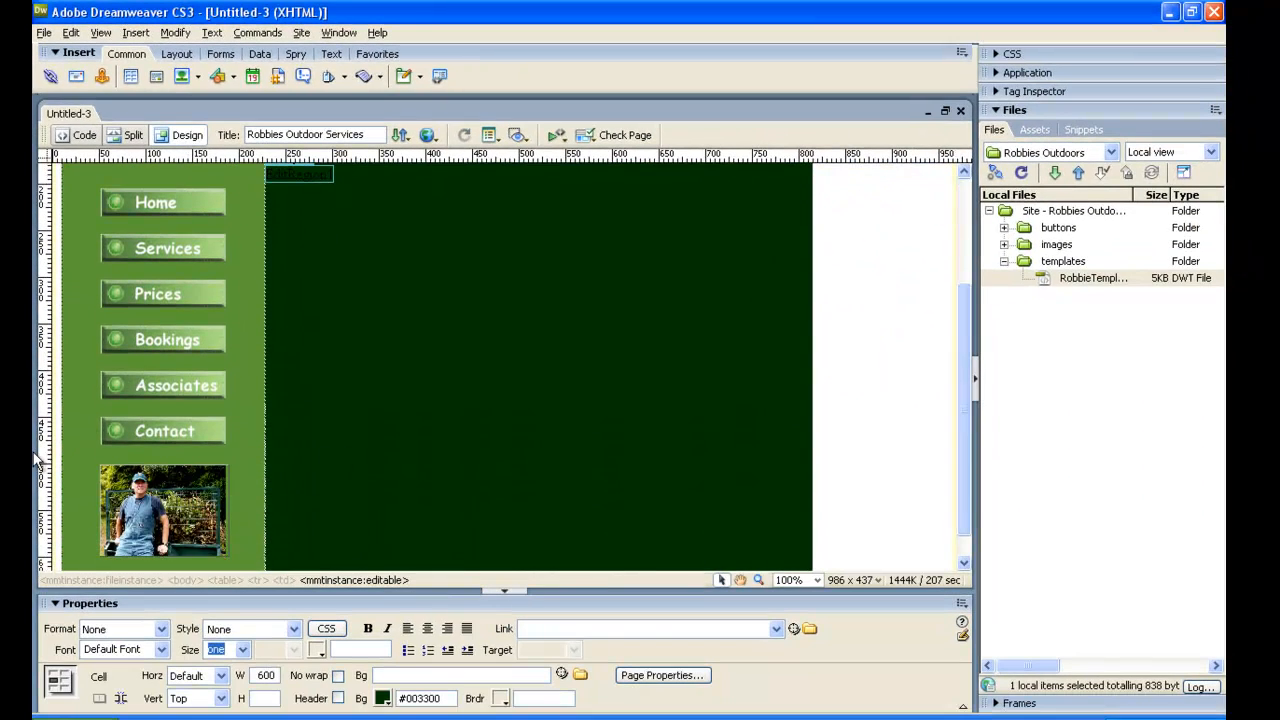
pyautogui.moveTo(964, 393); pyautogui.dragTo(965, 276)
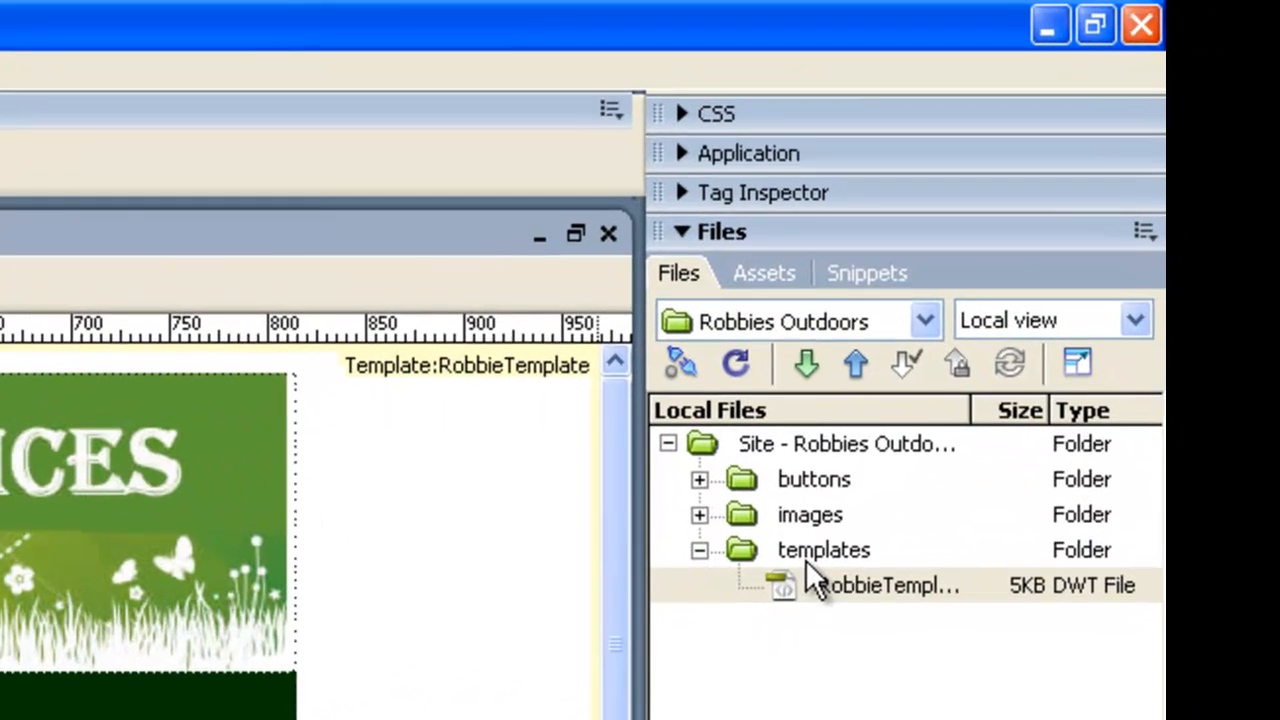
pyautogui.click(996, 379)
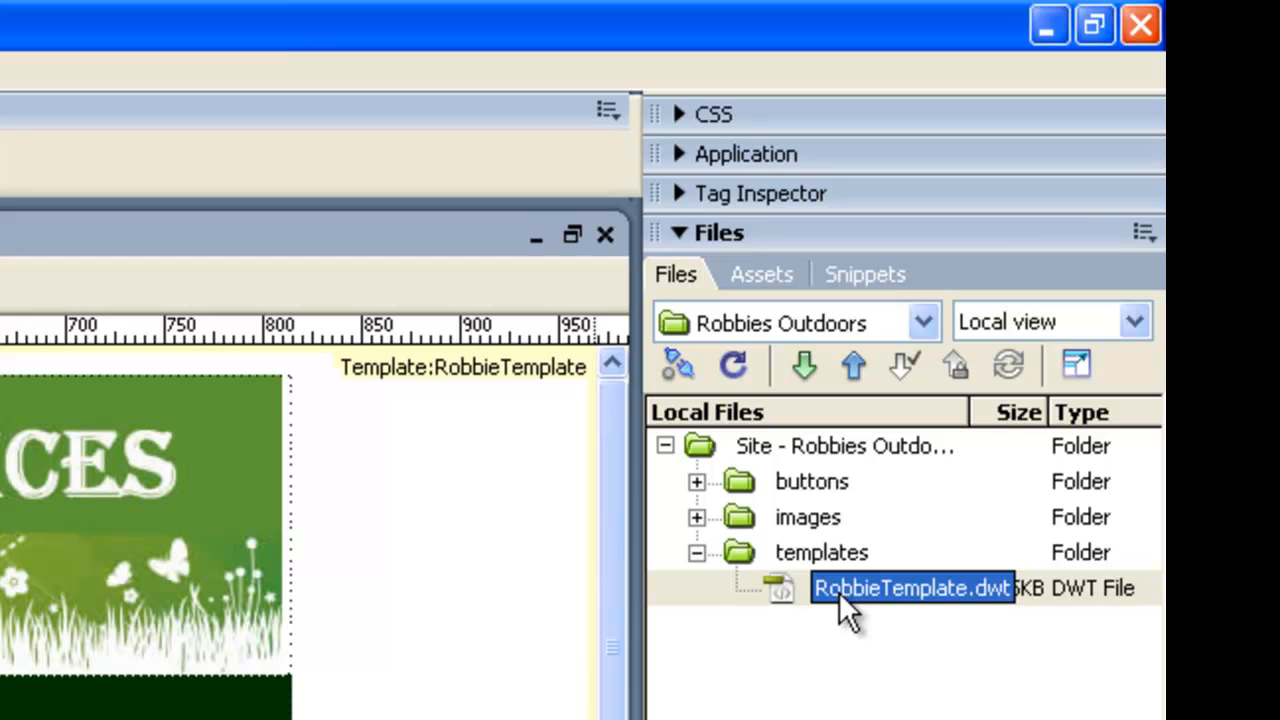
pyautogui.press('Escape')
pyautogui.moveTo(777, 595); pyautogui.dragTo(500, 629)
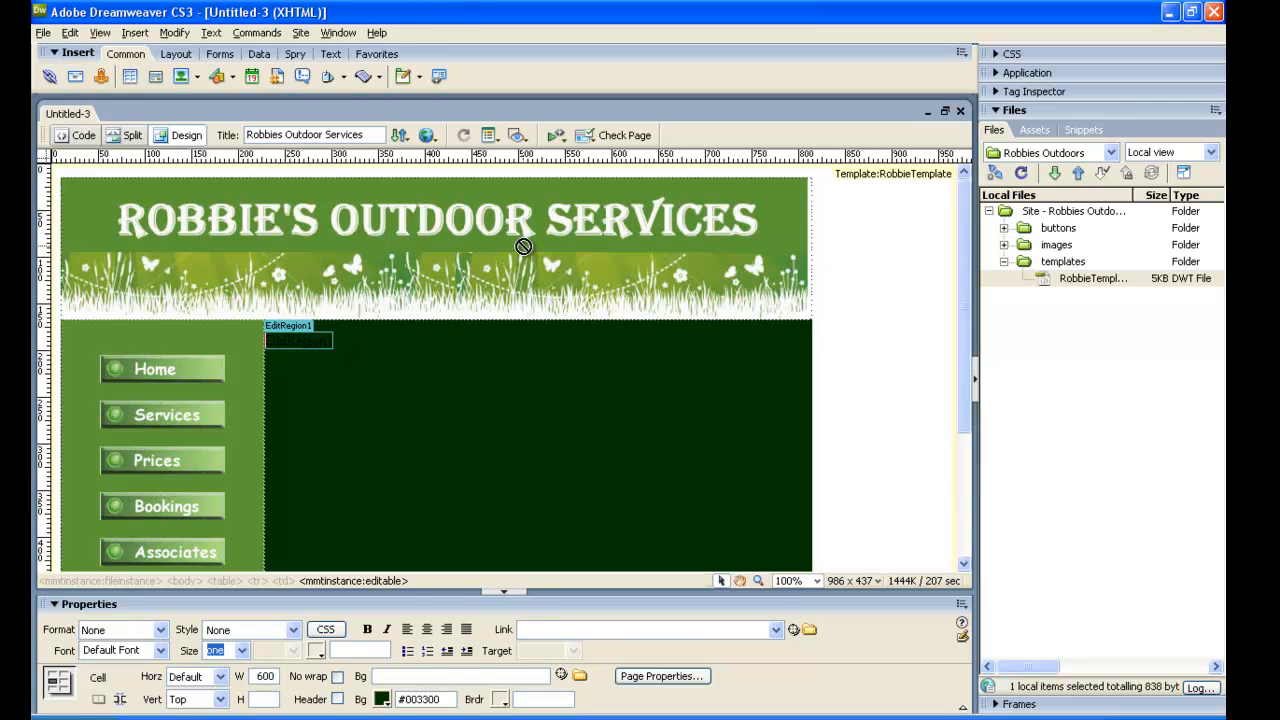
# Delete the placeholder text inside the EditRegion1 editable region.
pyautogui.moveTo(523, 246); pyautogui.dragTo(389, 343)
pyautogui.press('BackSpace')
pyautogui.press('BackSpace')
pyautogui.press('BackSpace')
pyautogui.press('BackSpace')
pyautogui.press('BackSpace')
pyautogui.press('BackSpace')
pyautogui.press('BackSpace')
pyautogui.press('BackSpace')
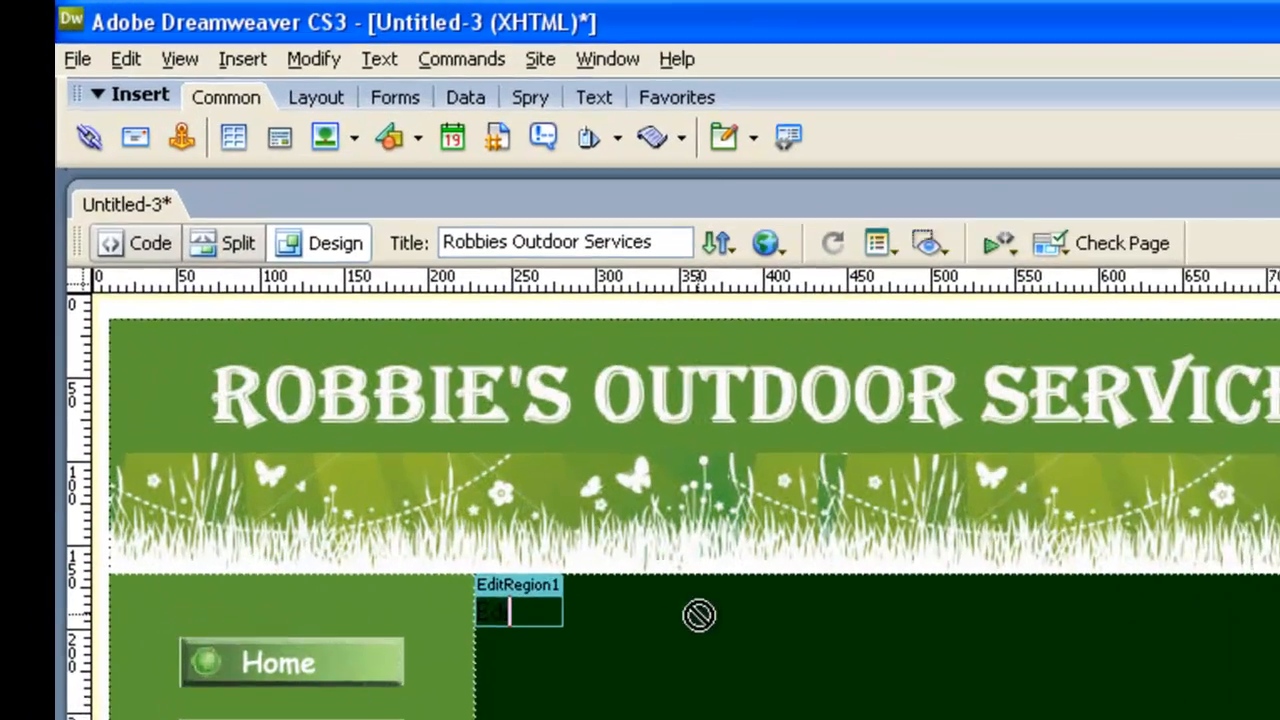
pyautogui.press('BackSpace')
pyautogui.press('BackSpace')
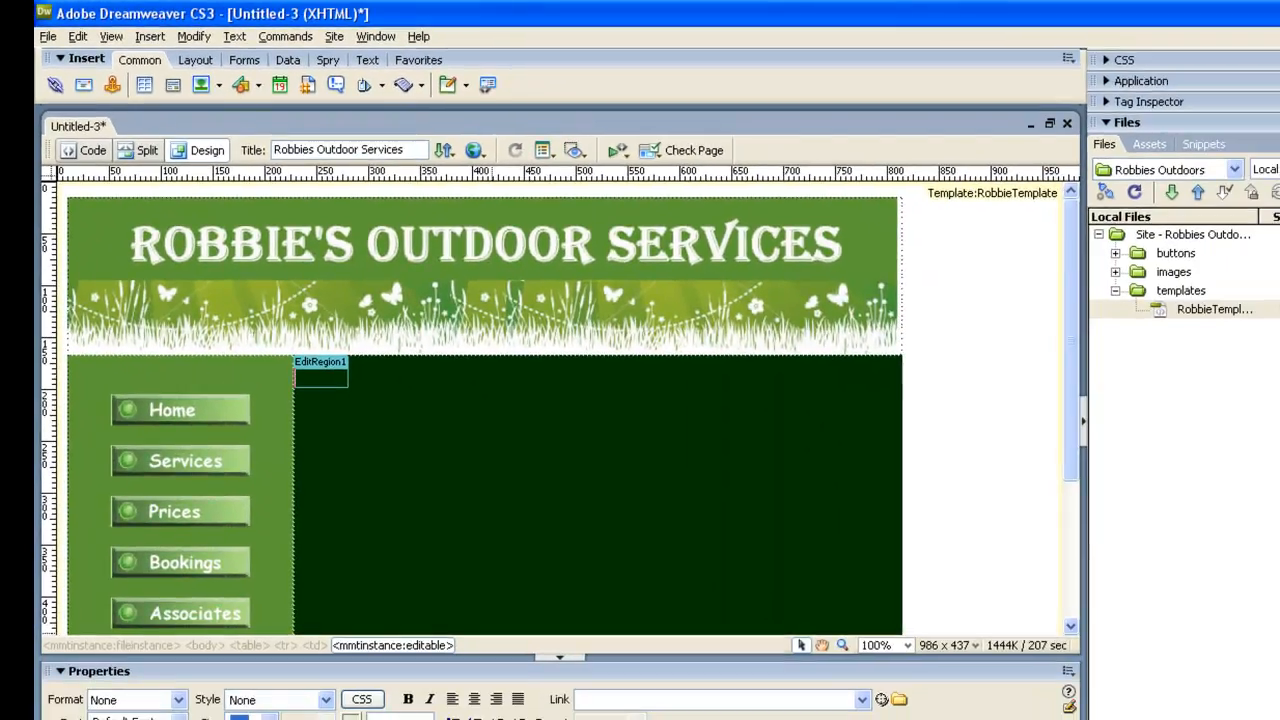
# Copy "Welcome to Robbie's Services" from the Notepad text into EditRegion1 in Dreamweaver and start a new paragraph below it.
pyautogui.hotkey('alt', 'Tab')
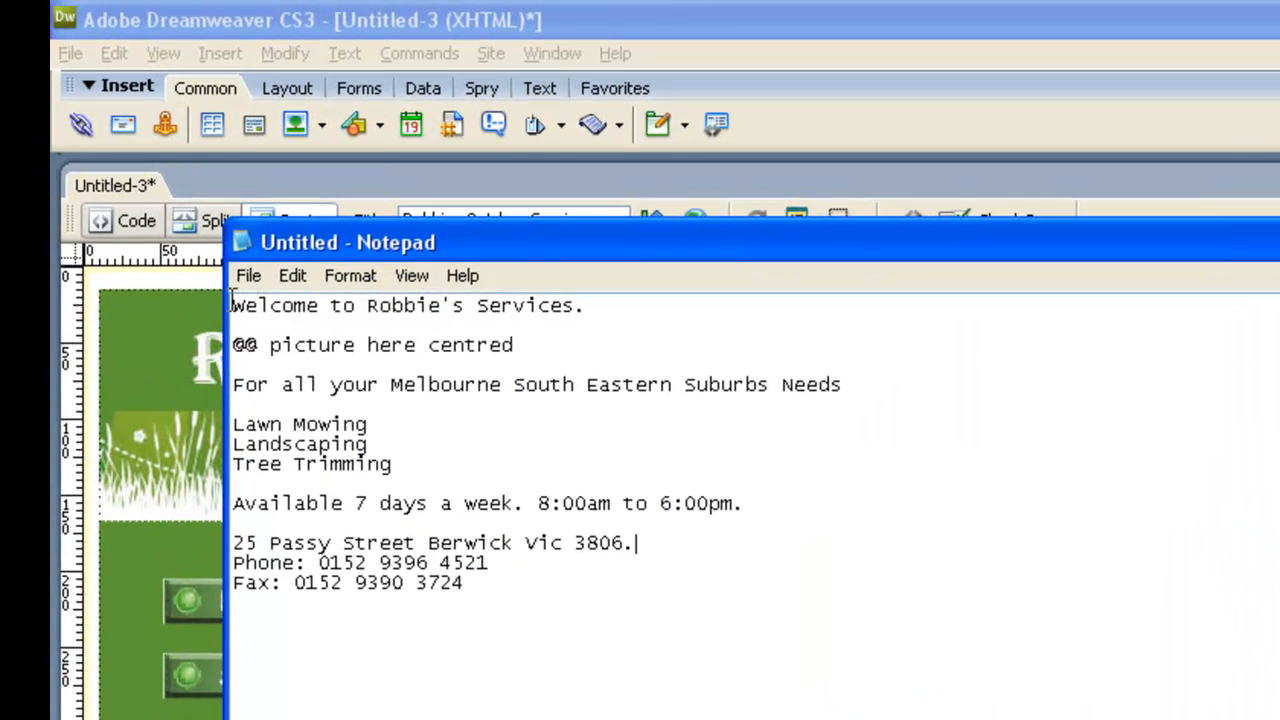
pyautogui.moveTo(232, 303); pyautogui.dragTo(563, 304)
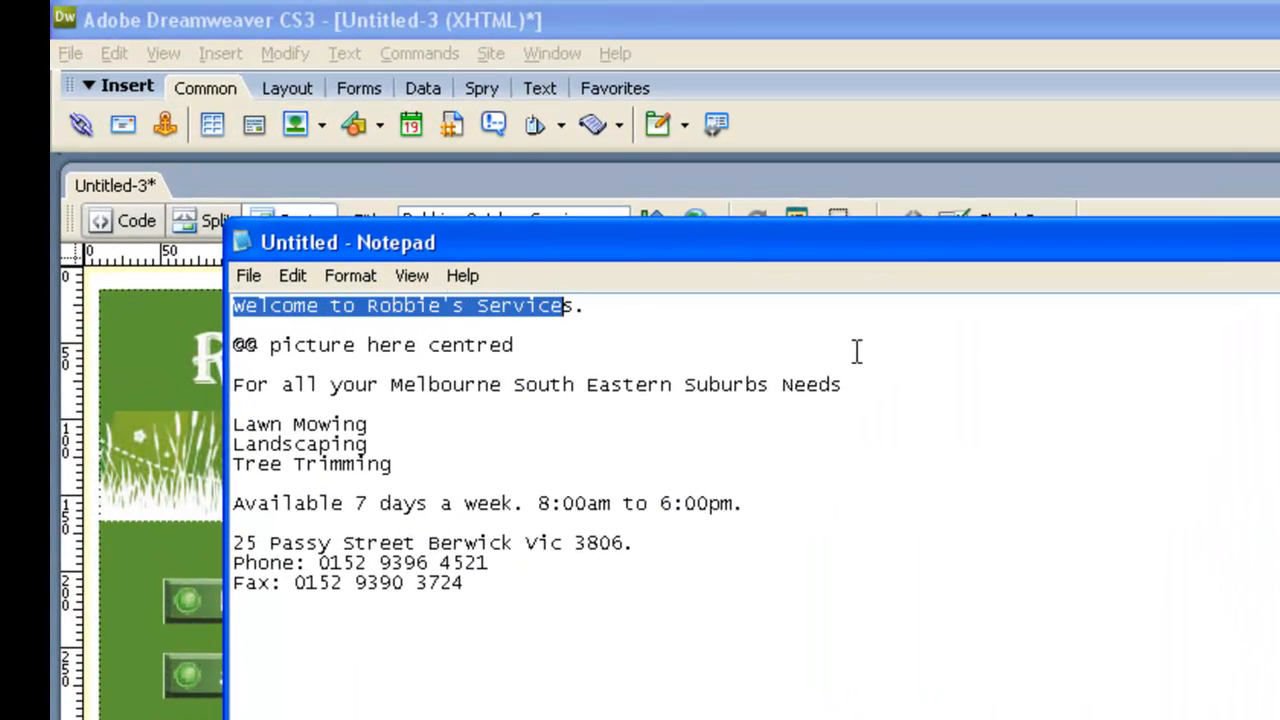
pyautogui.hotkey('shift', 'Right')
pyautogui.hotkey('ctrl', 'c')
pyautogui.hotkey('alt', 'Tab')
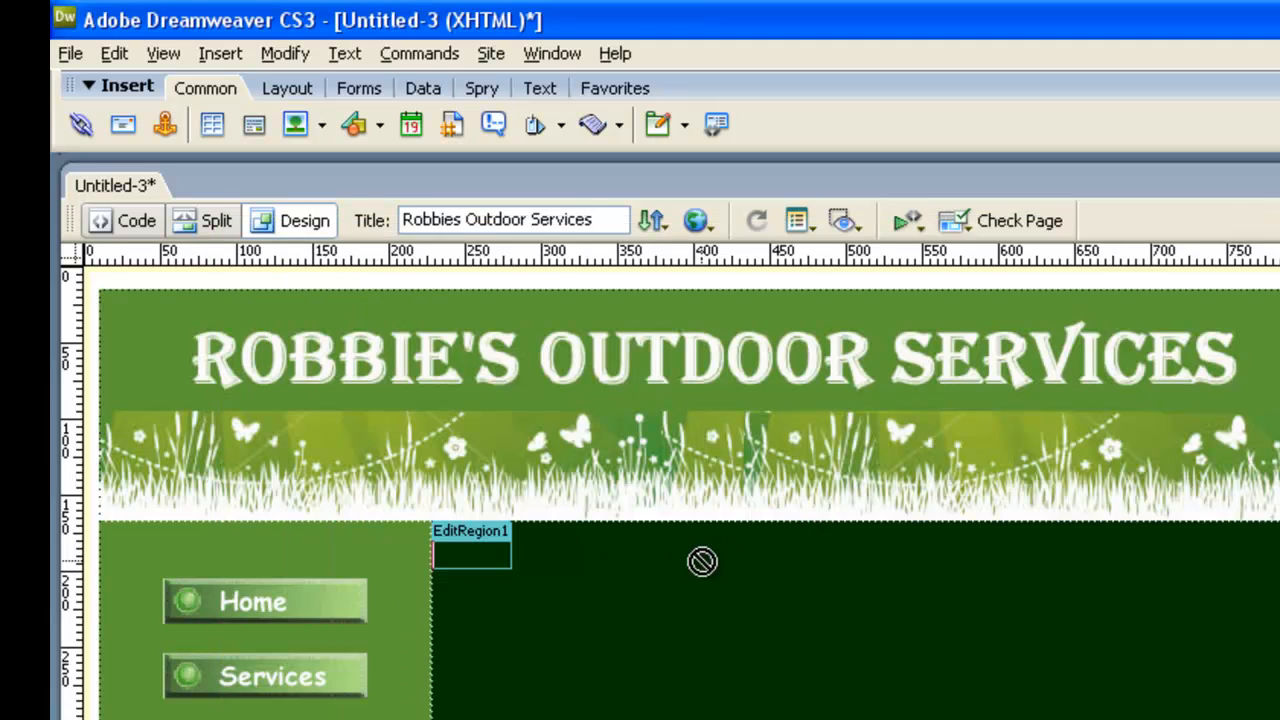
pyautogui.click(491, 566)
pyautogui.hotkey('ctrl', 'v')
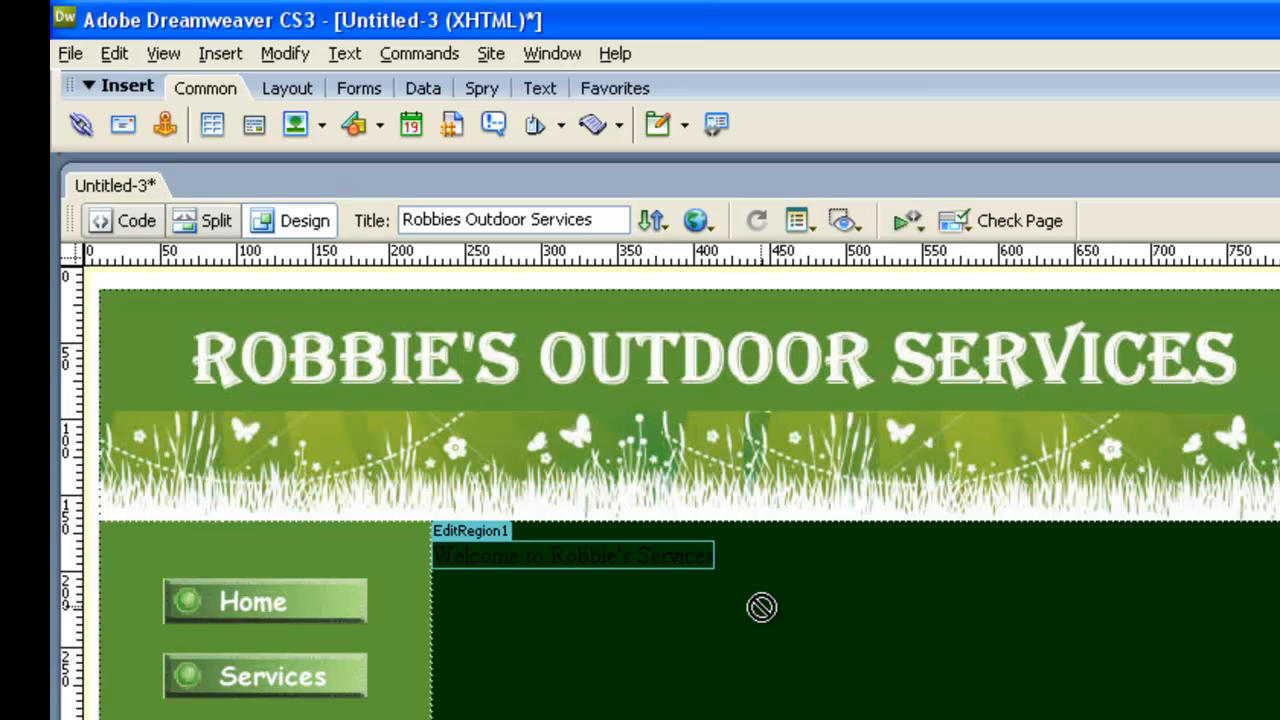
pyautogui.press('Return')
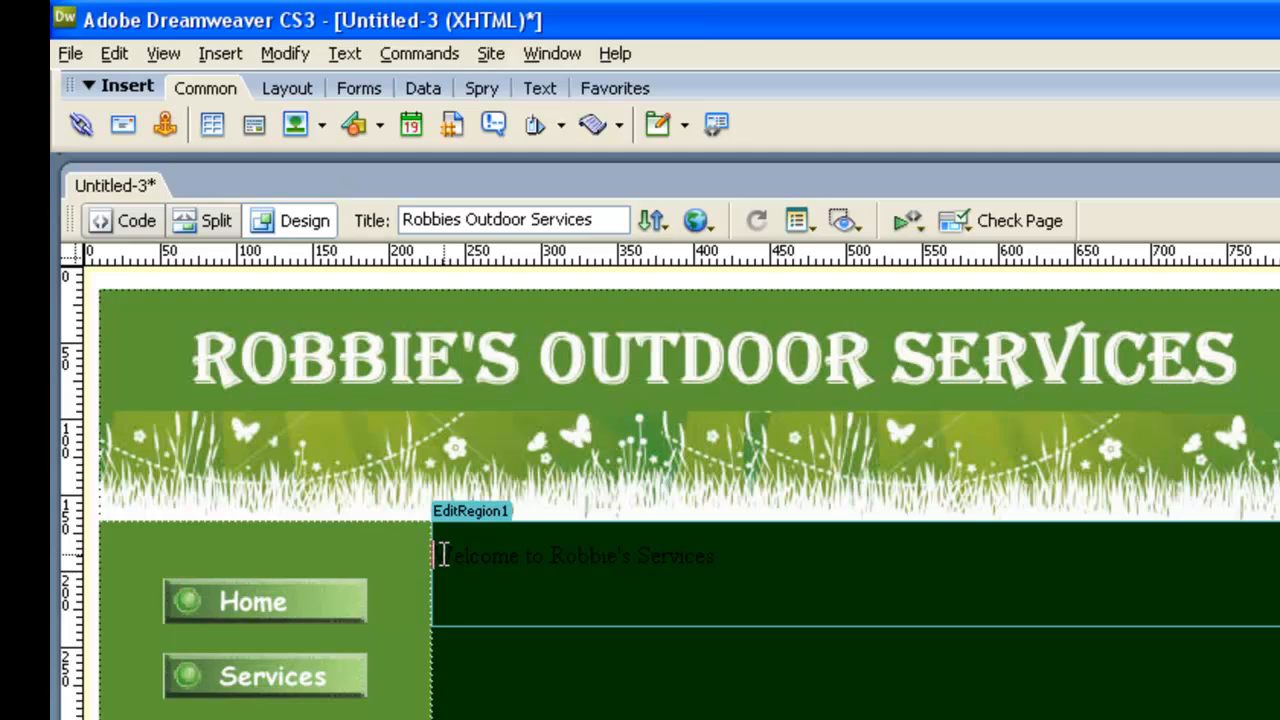
# Centre the welcome line and set its font to Arial, Helvetica, sans-serif.
pyautogui.moveTo(440, 554); pyautogui.dragTo(800, 557)
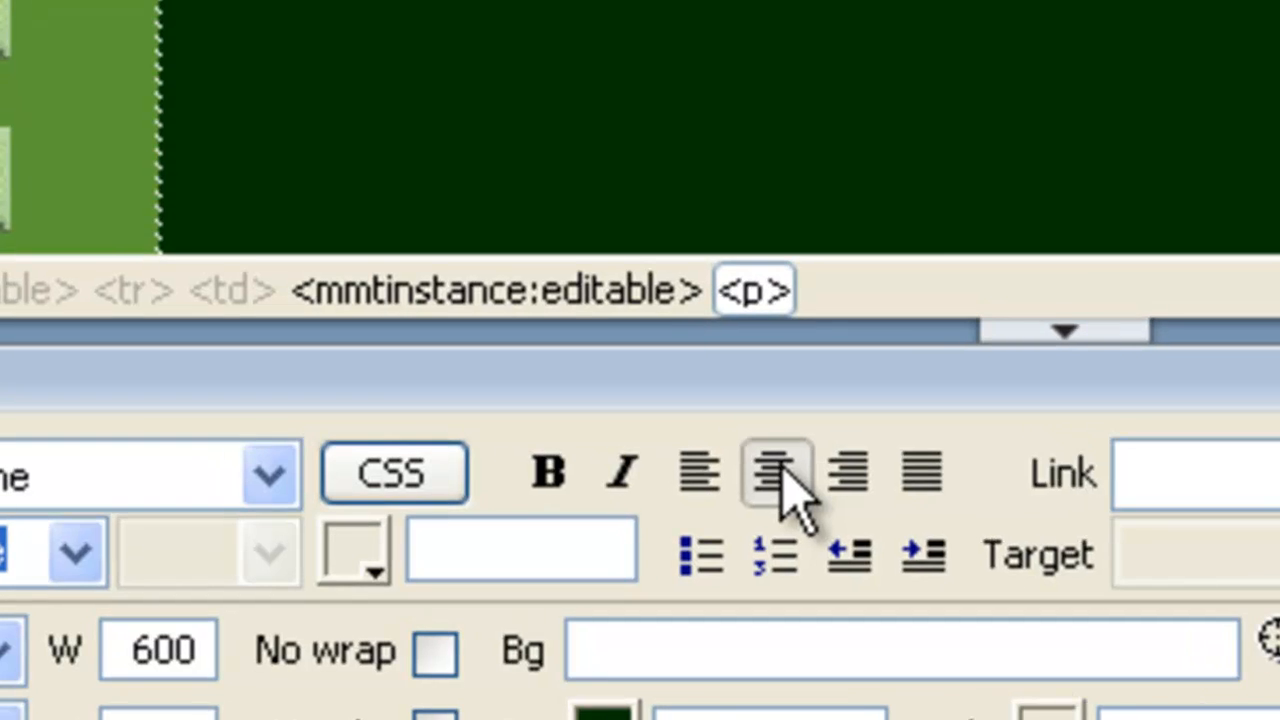
pyautogui.click(783, 468)
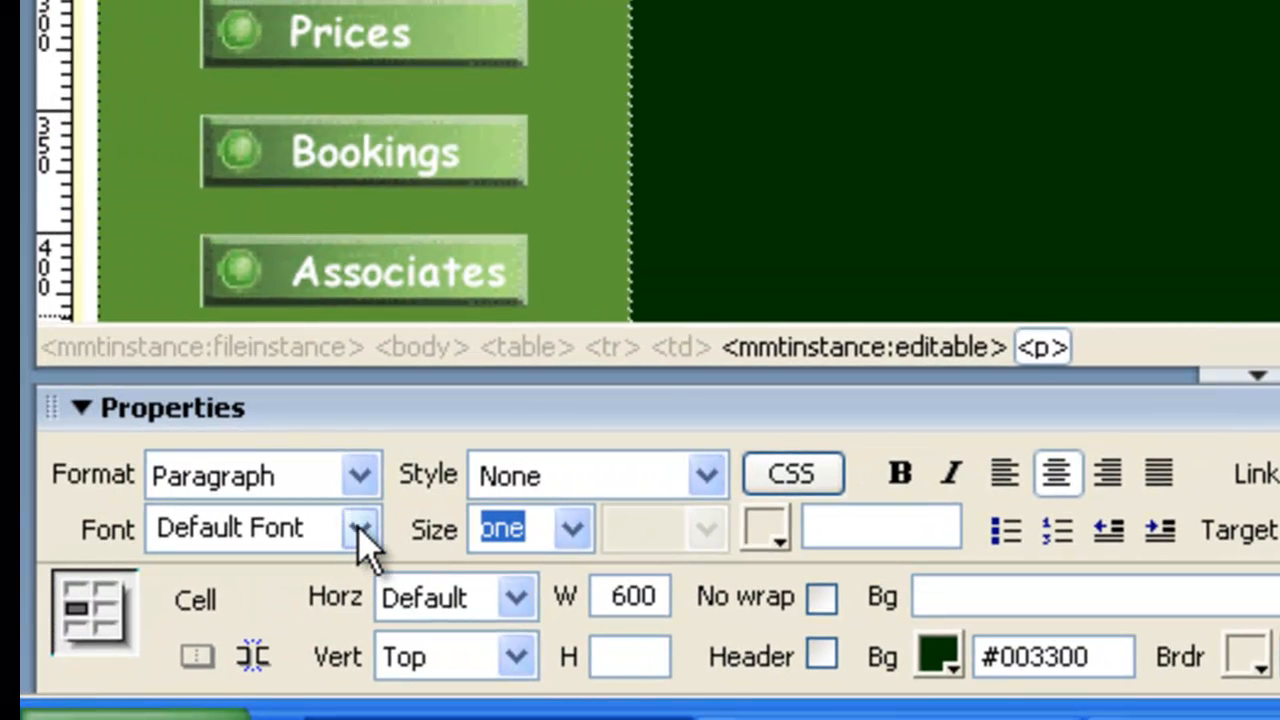
pyautogui.click(359, 528)
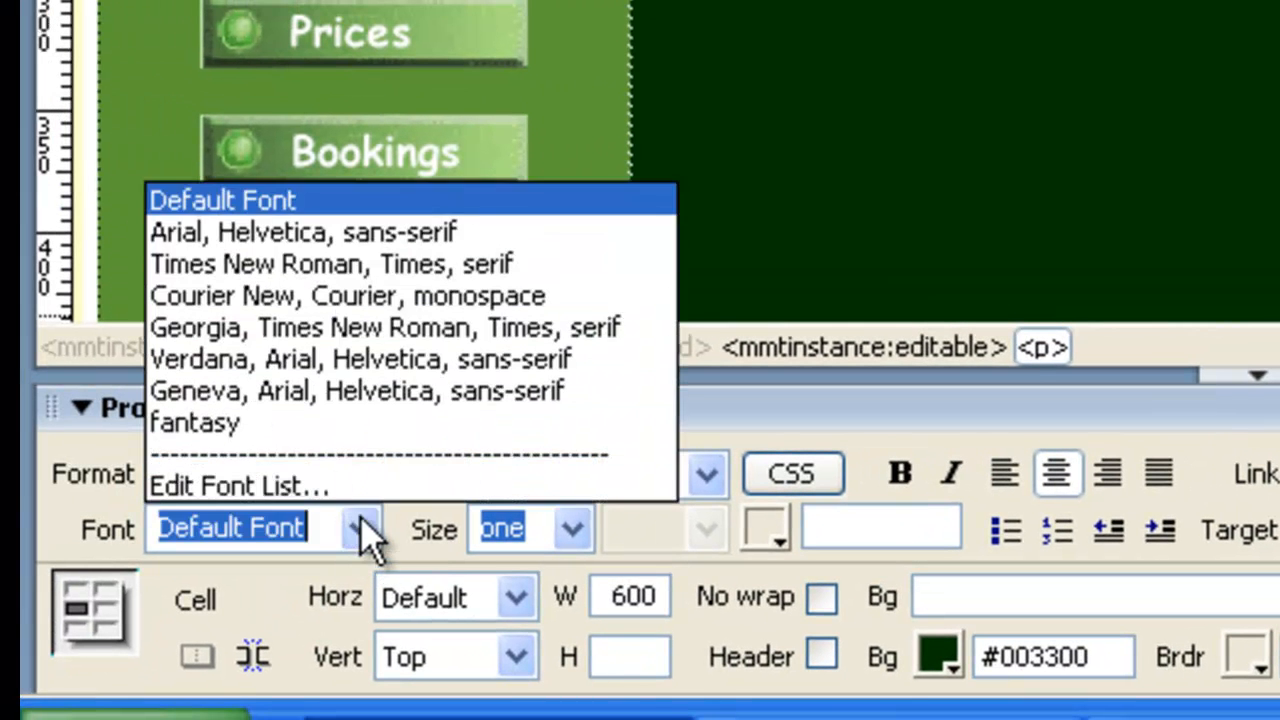
pyautogui.click(405, 233)
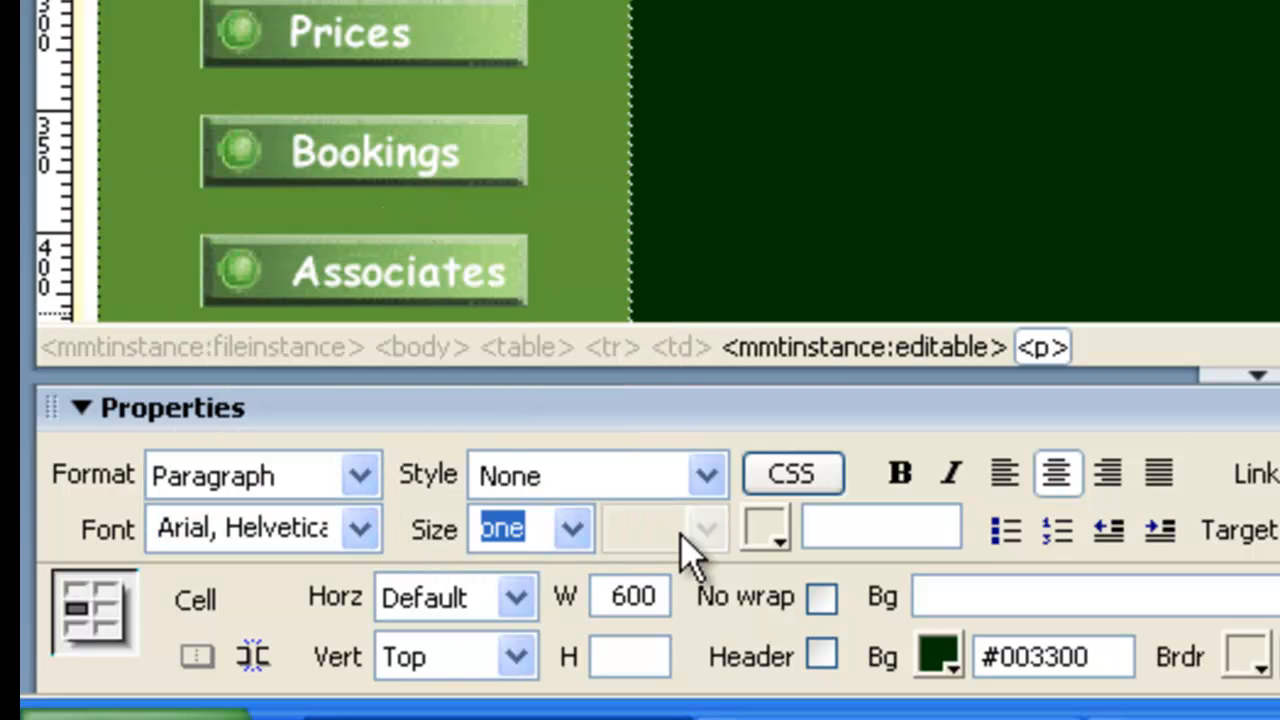
# Colour the welcome line yellow (#FFFF00) and set its size to 24 pixels.
pyautogui.click(772, 535)
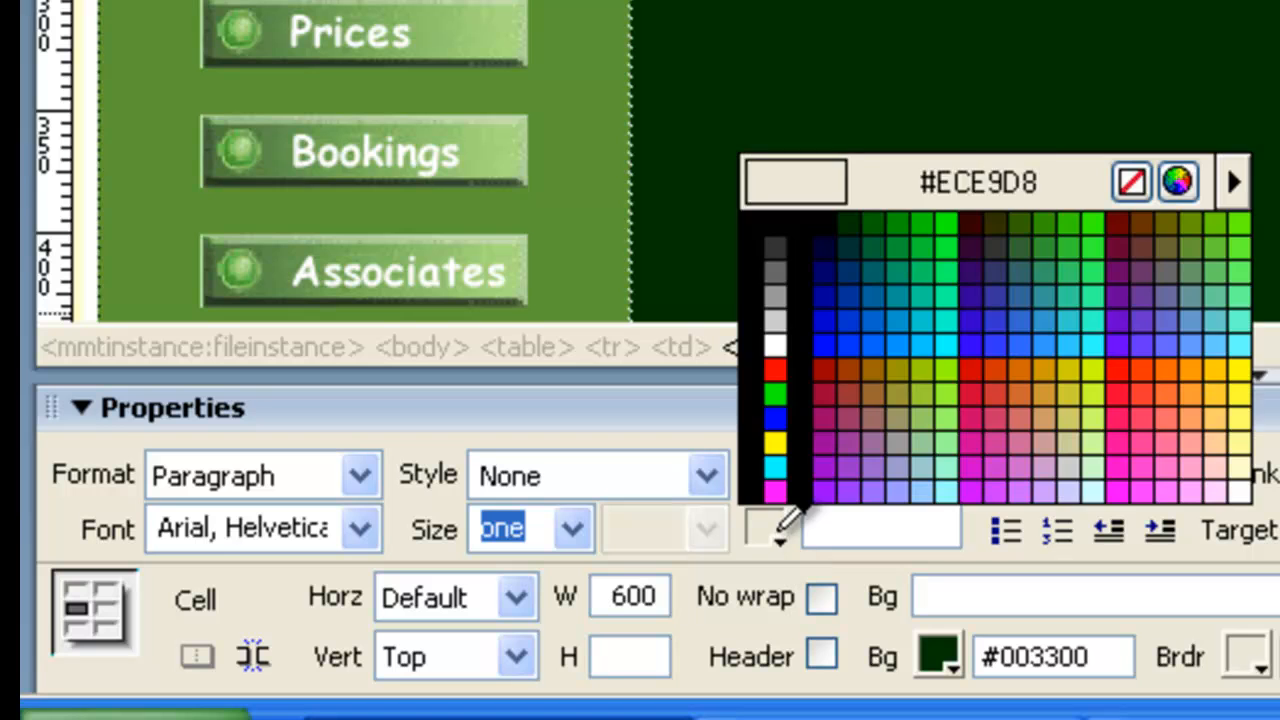
pyautogui.click(776, 437)
pyautogui.click(578, 531)
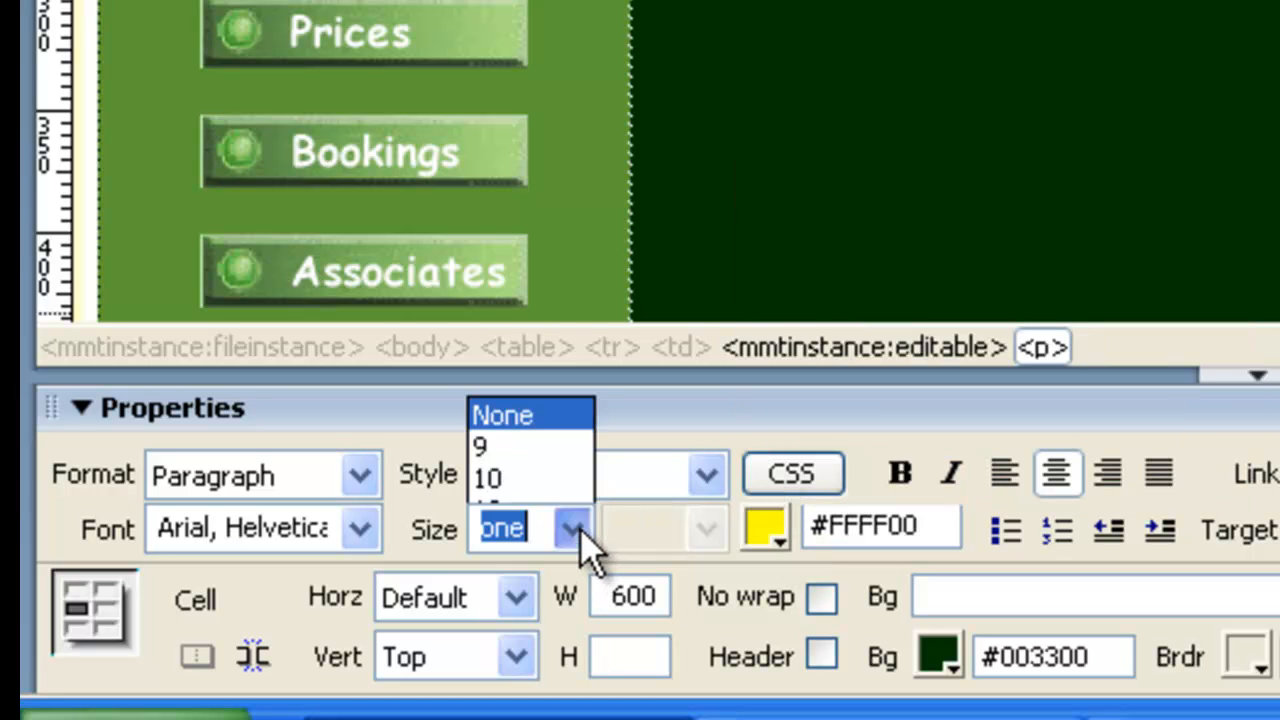
pyautogui.click(552, 132)
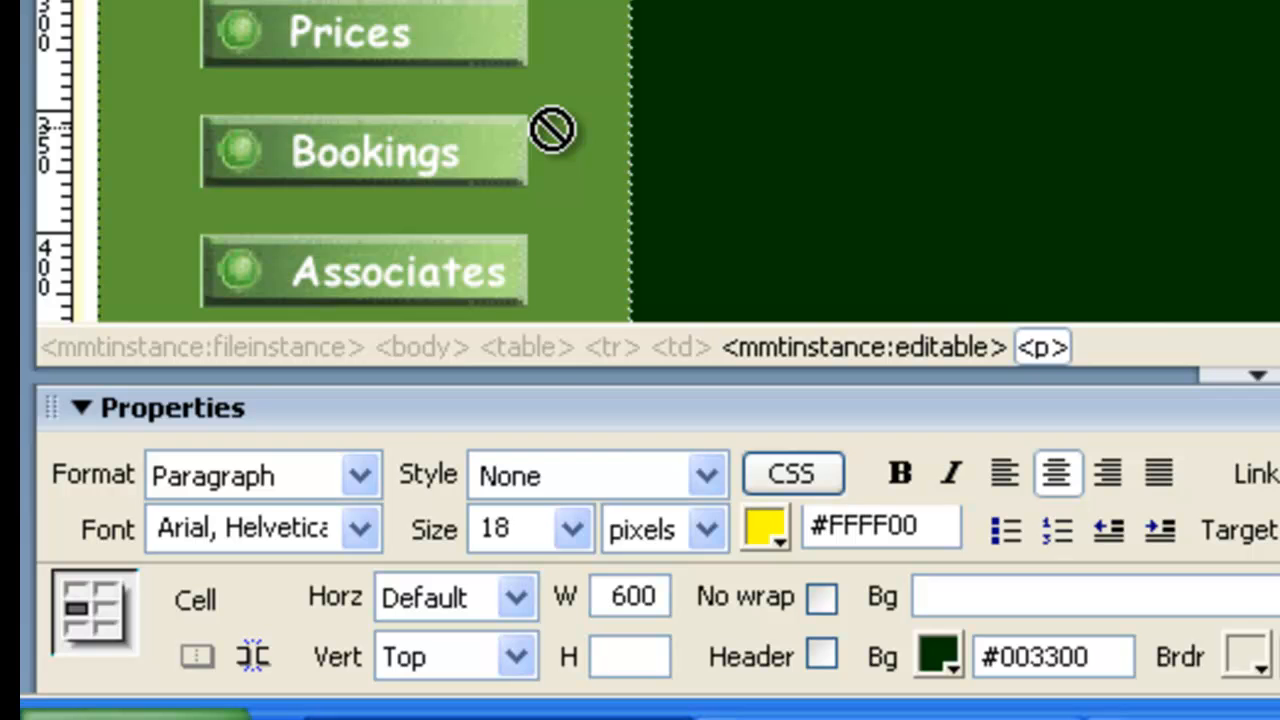
pyautogui.click(572, 529)
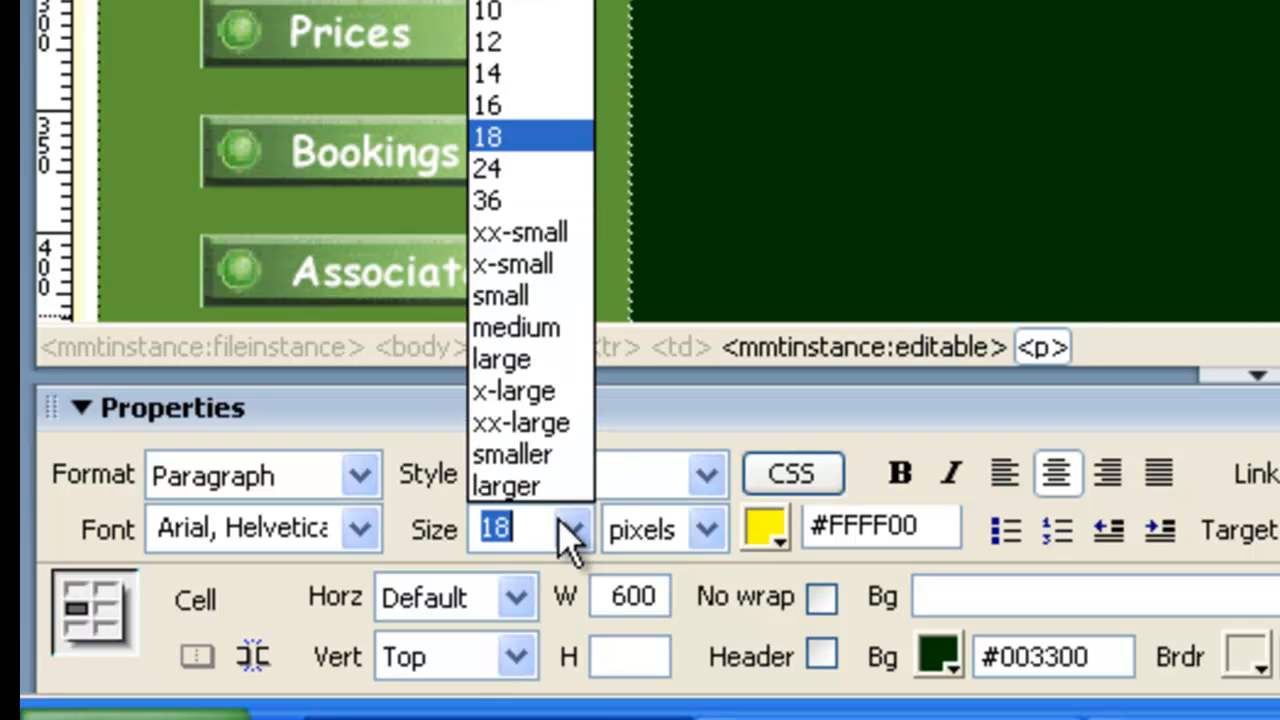
pyautogui.click(514, 177)
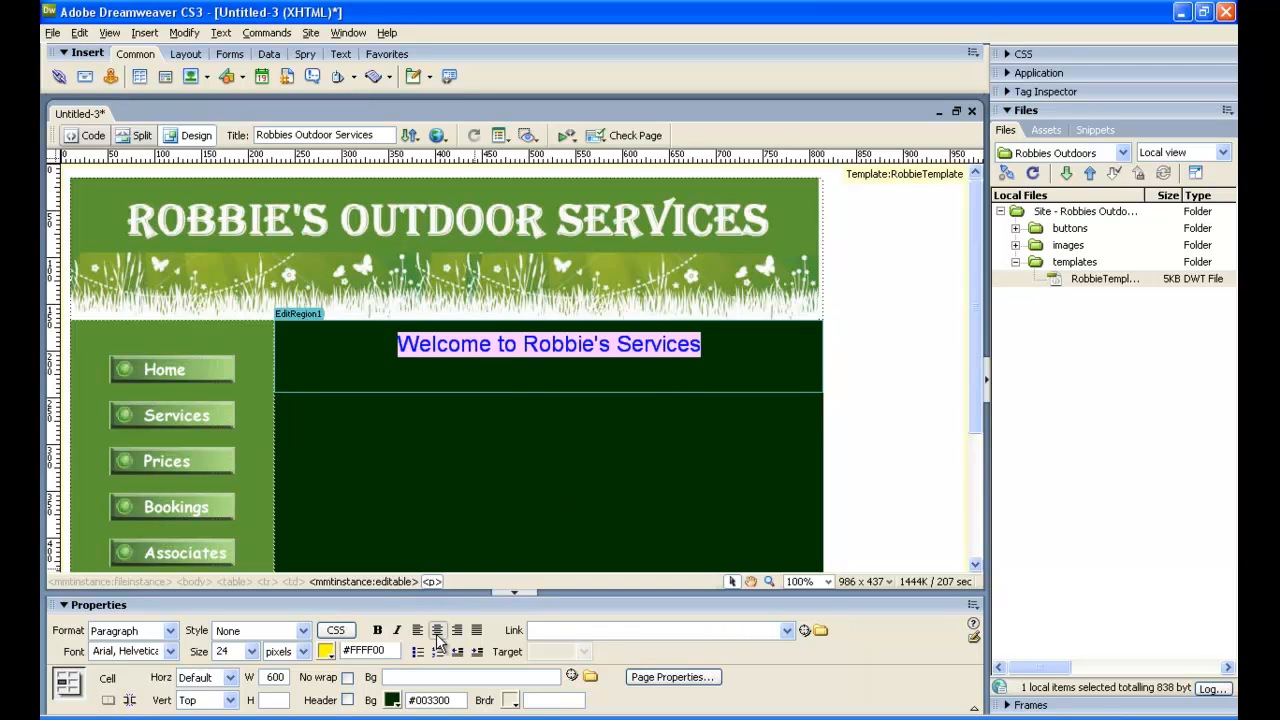
# Insert the cover-gardening image from the images folder in the empty paragraph below the welcome line.
pyautogui.click(750, 370)
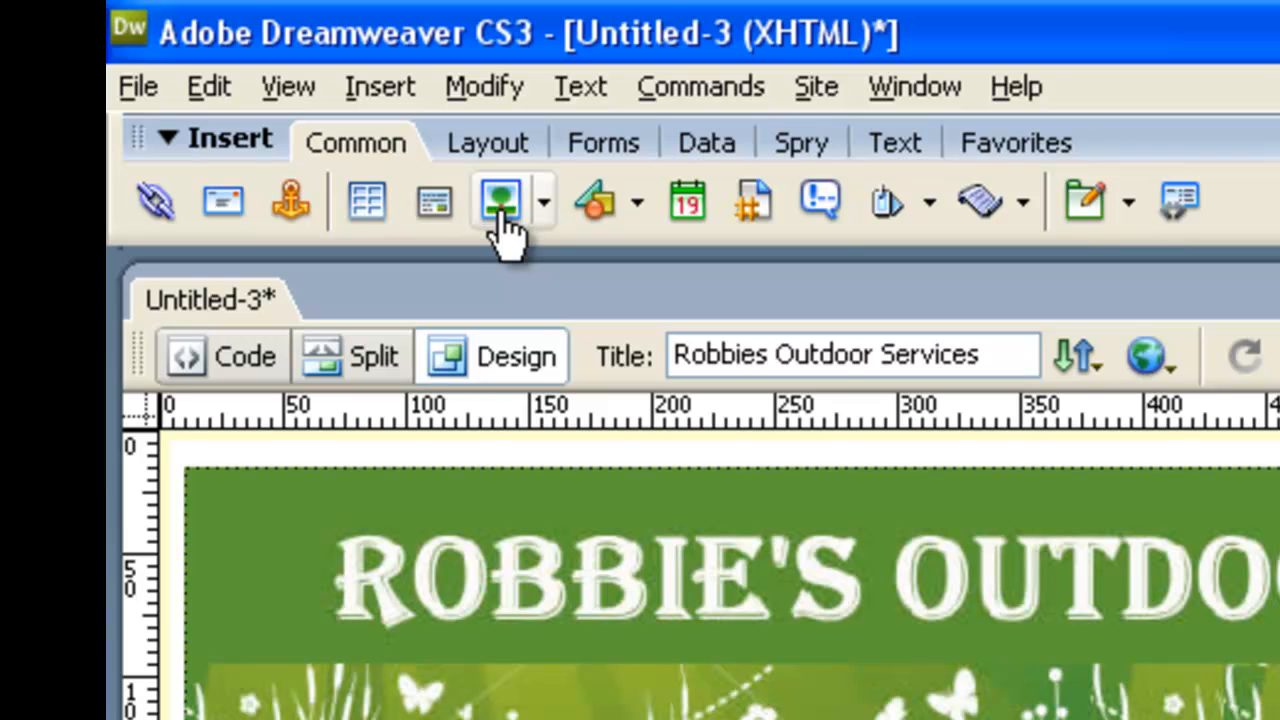
pyautogui.click(430, 92)
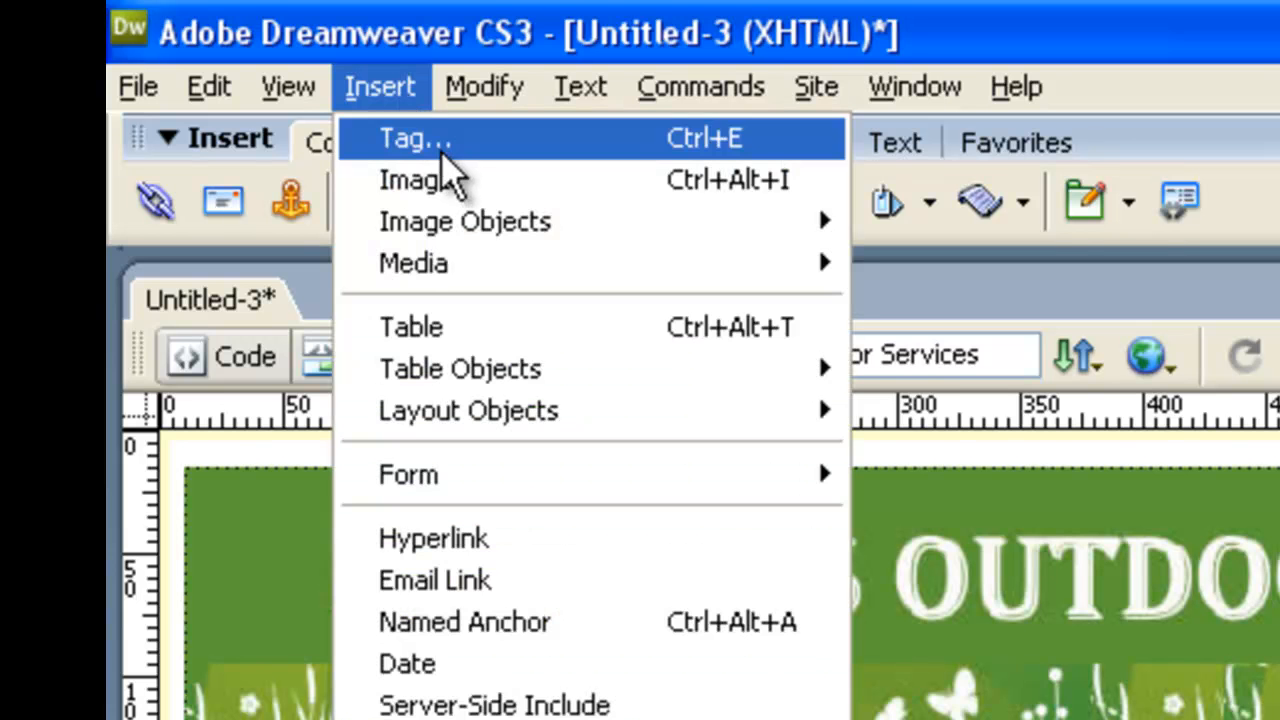
pyautogui.click(455, 185)
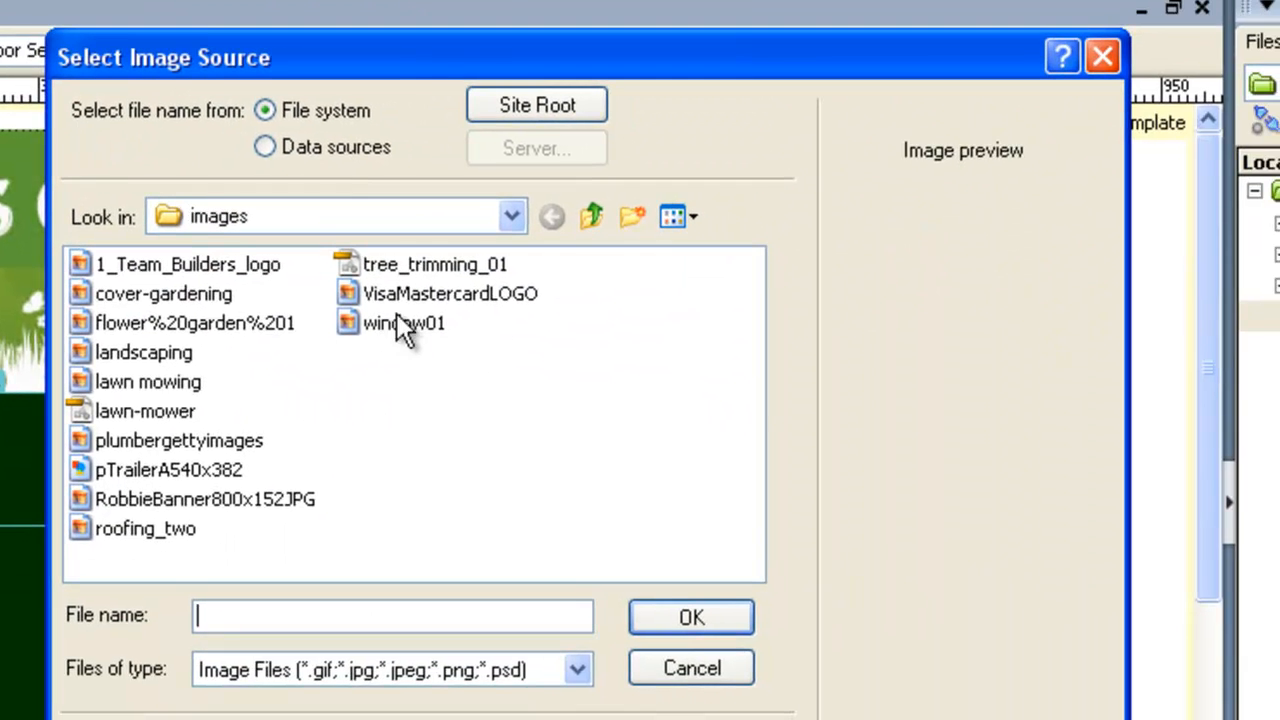
pyautogui.click(687, 218)
pyautogui.click(688, 248)
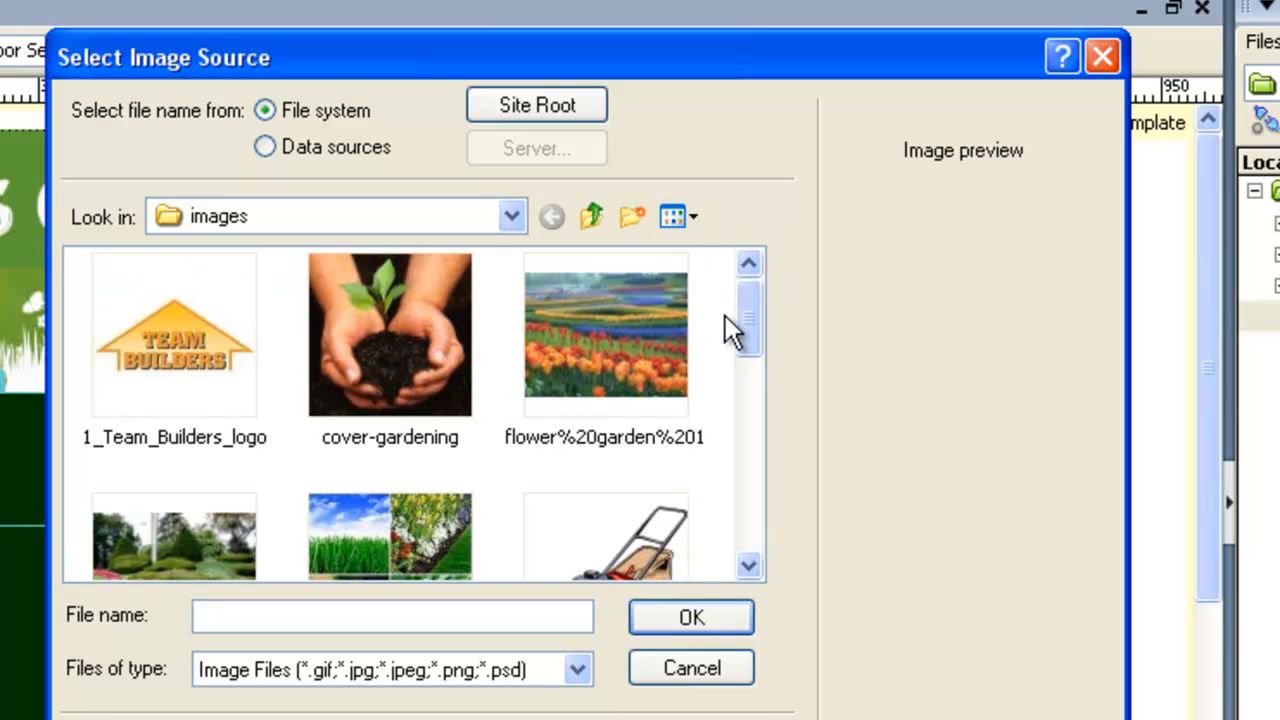
pyautogui.click(404, 368)
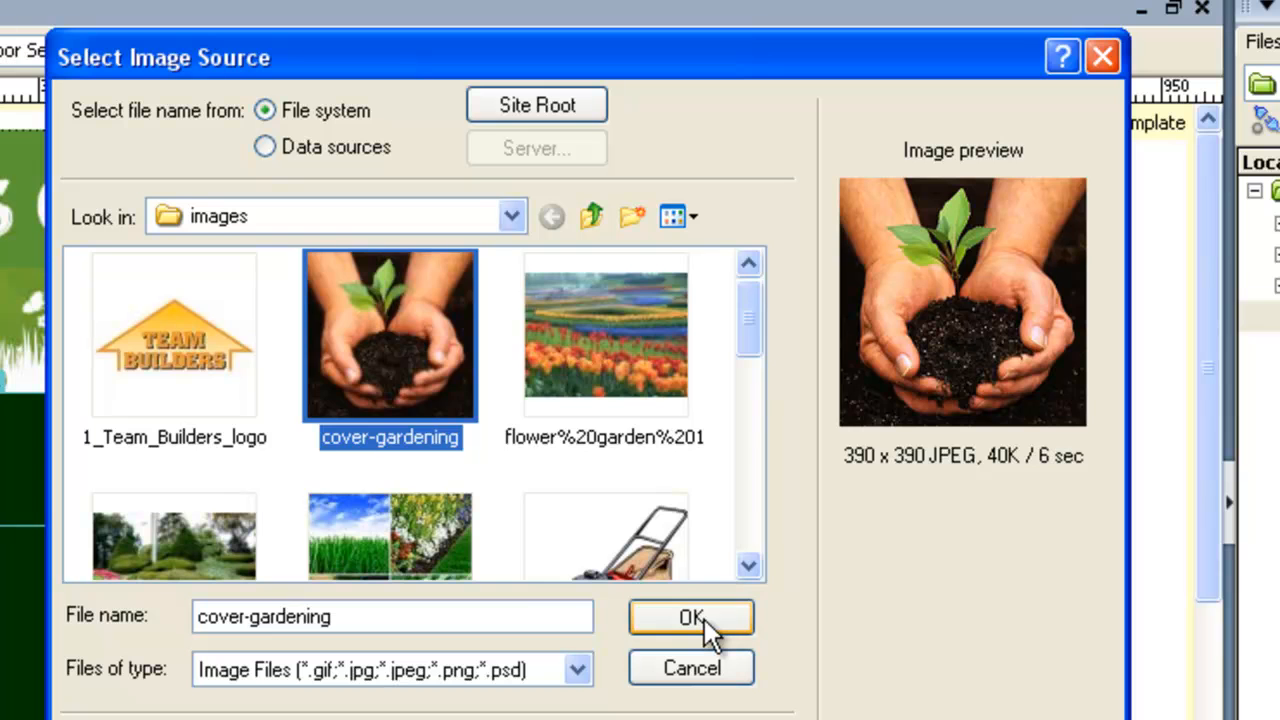
pyautogui.click(704, 619)
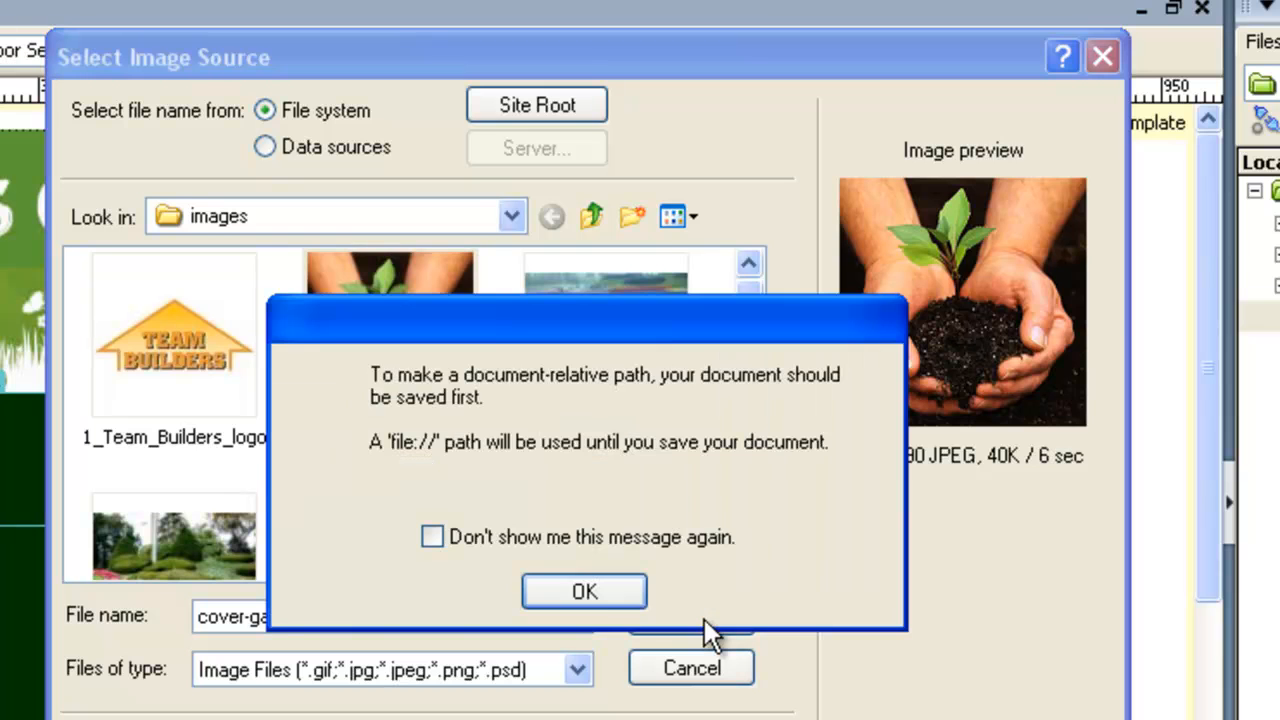
pyautogui.click(586, 592)
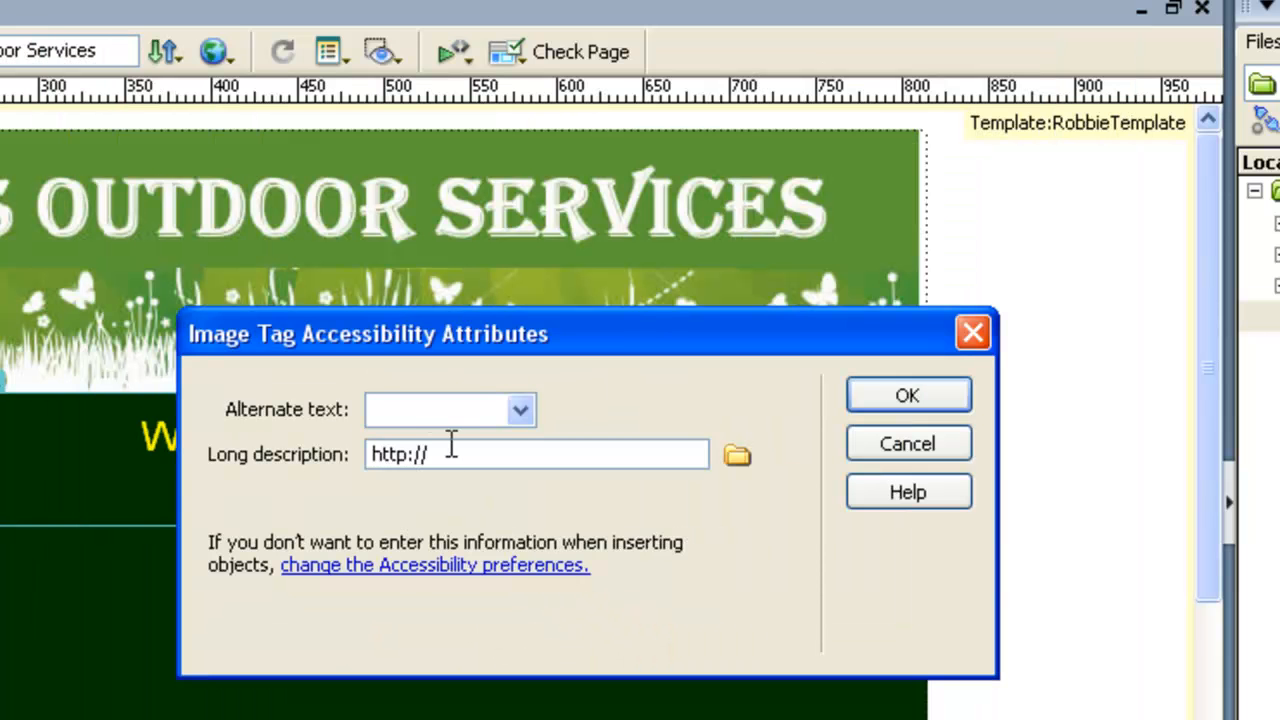
# Give the inserted image the alternate text "garden hands".
pyautogui.write('garden hands')
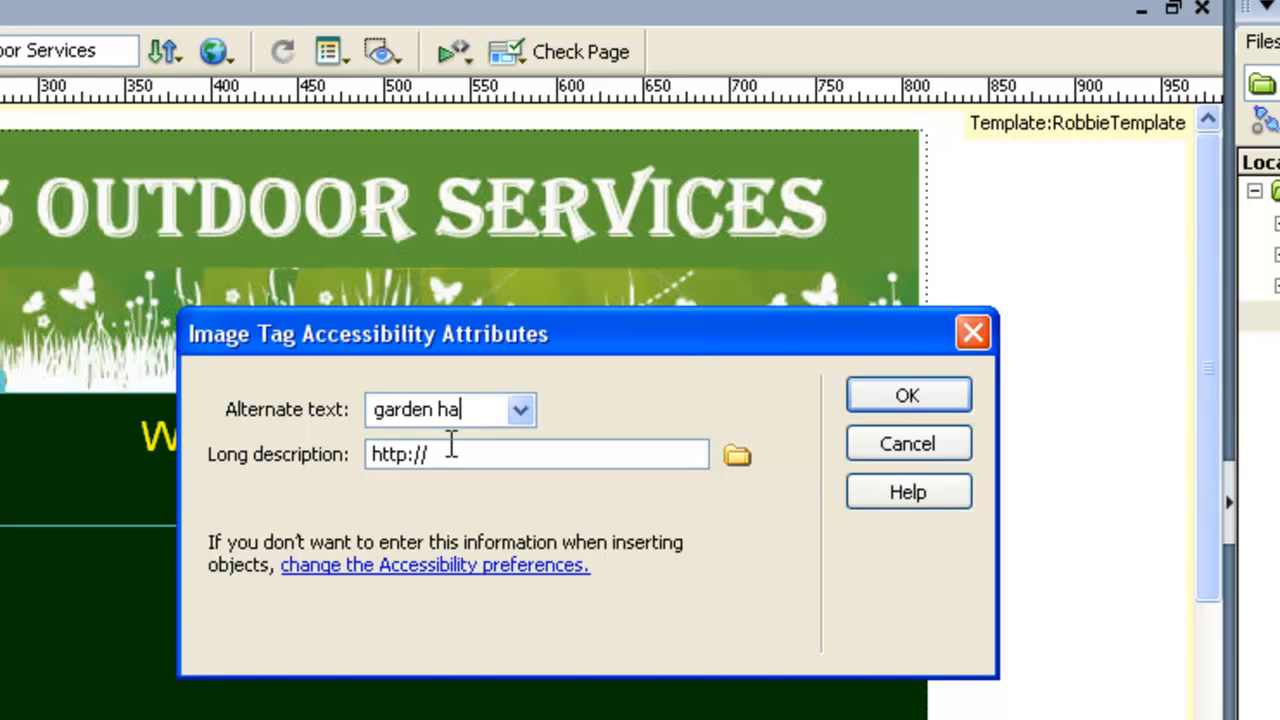
pyautogui.click(889, 393)
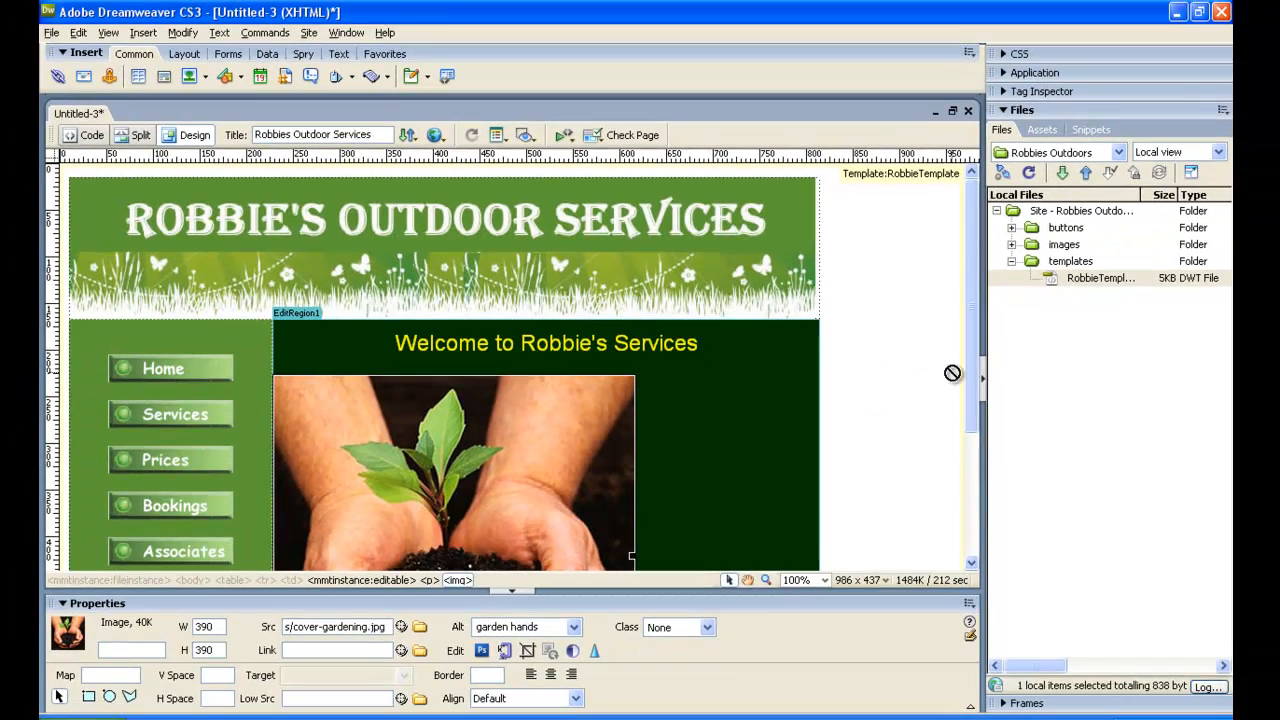
# Shrink the garden hands image to about 308 by 175 pixels and centre it below the welcome line.
pyautogui.moveTo(1048, 408); pyautogui.dragTo(1032, 523)
pyautogui.scroll(-1, 960, 462)
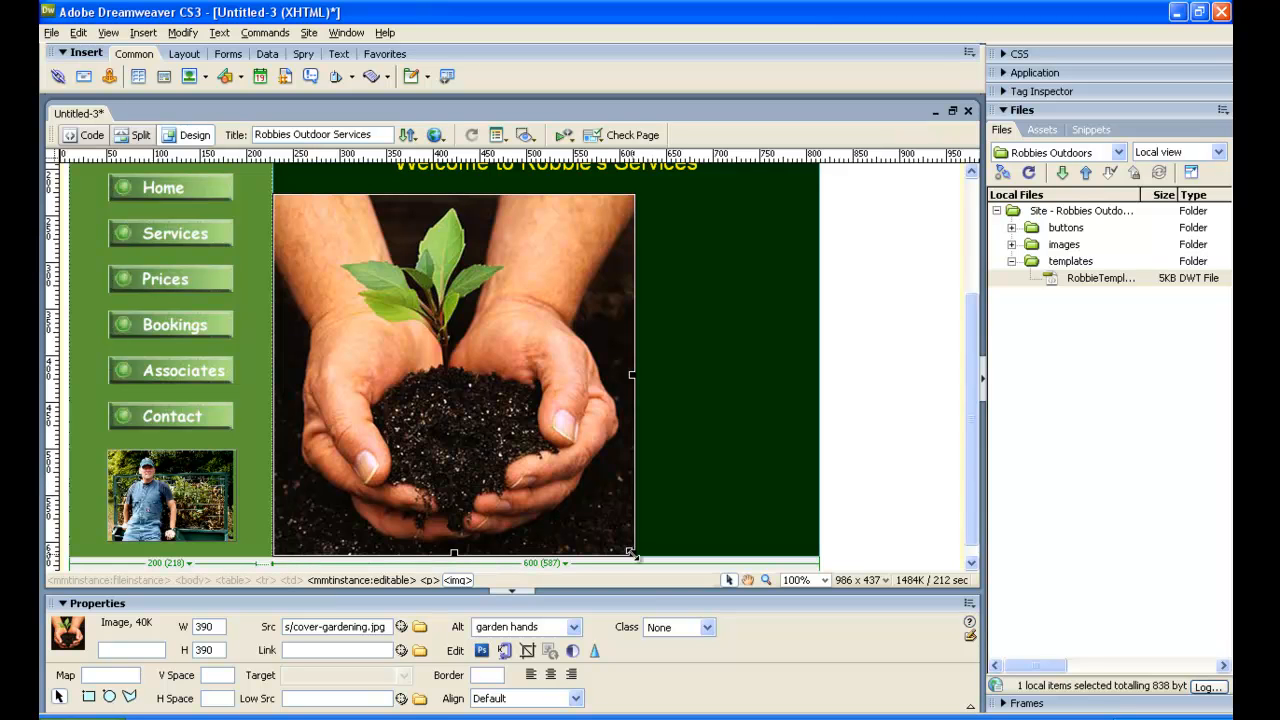
pyautogui.moveTo(630, 552); pyautogui.dragTo(631, 366)
pyautogui.moveTo(630, 279); pyautogui.dragTo(572, 277)
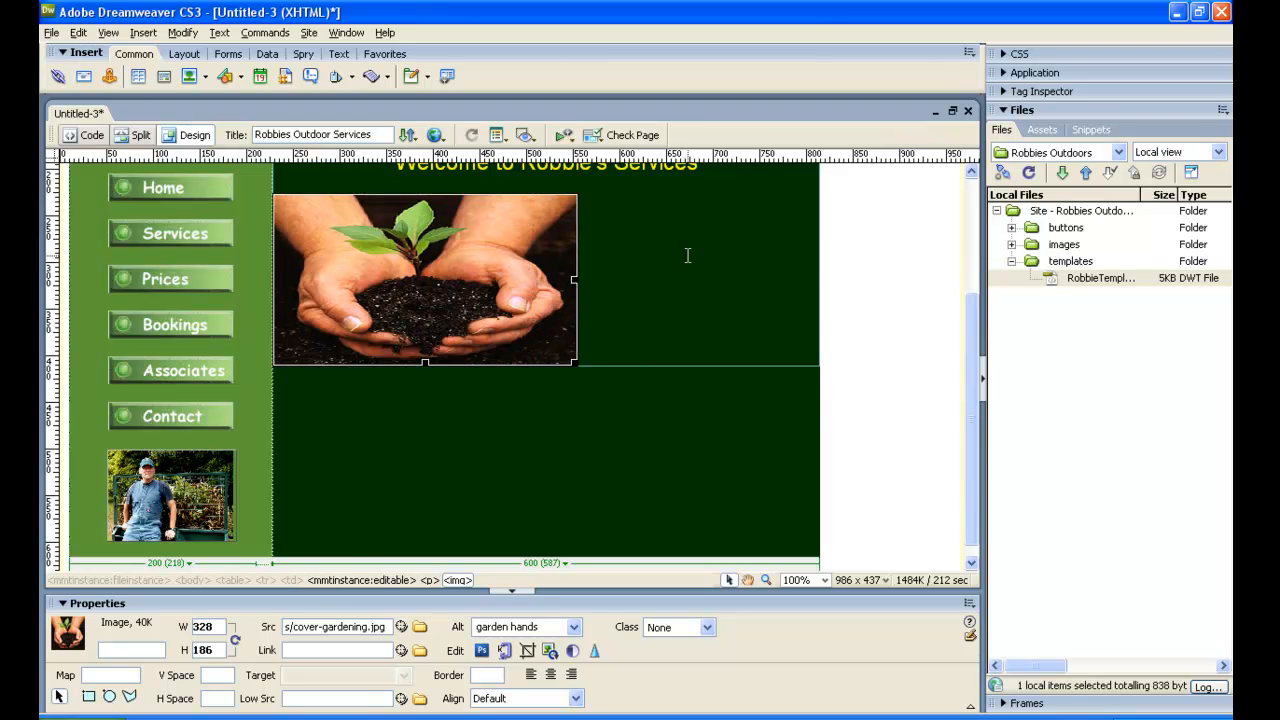
pyautogui.scroll(3, 687, 258)
pyautogui.moveTo(576, 470); pyautogui.dragTo(558, 460)
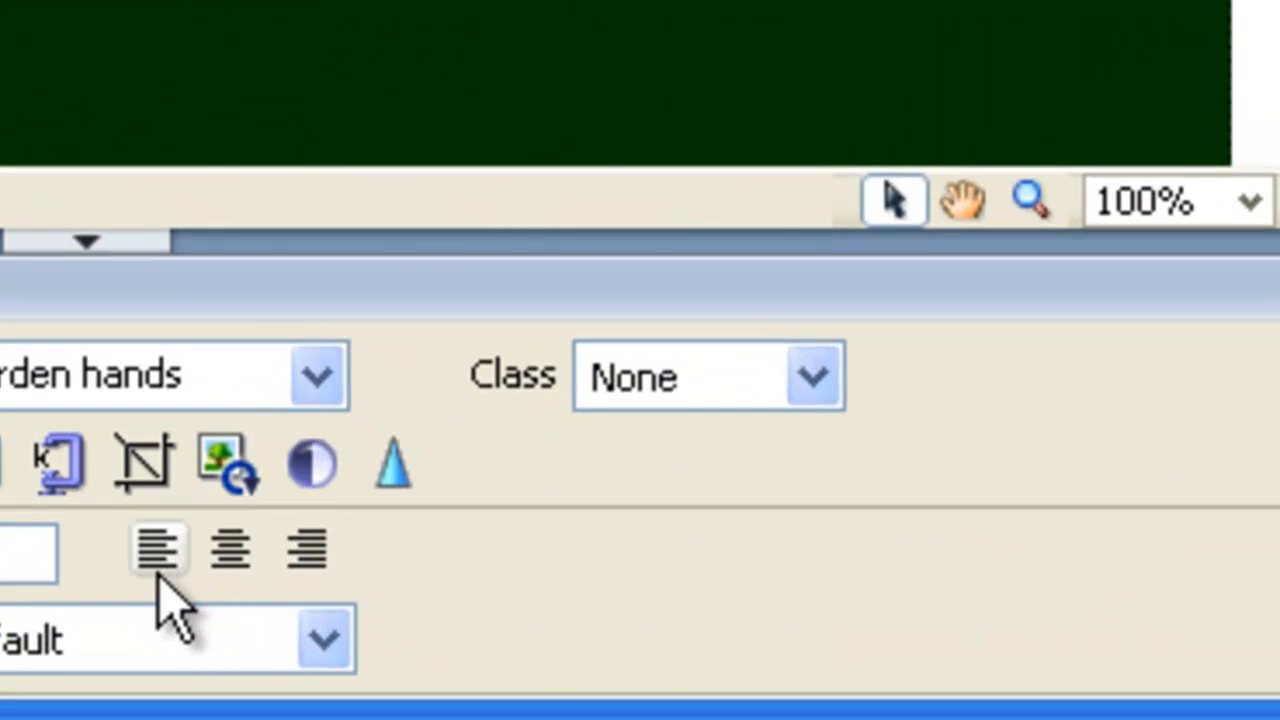
pyautogui.click(238, 567)
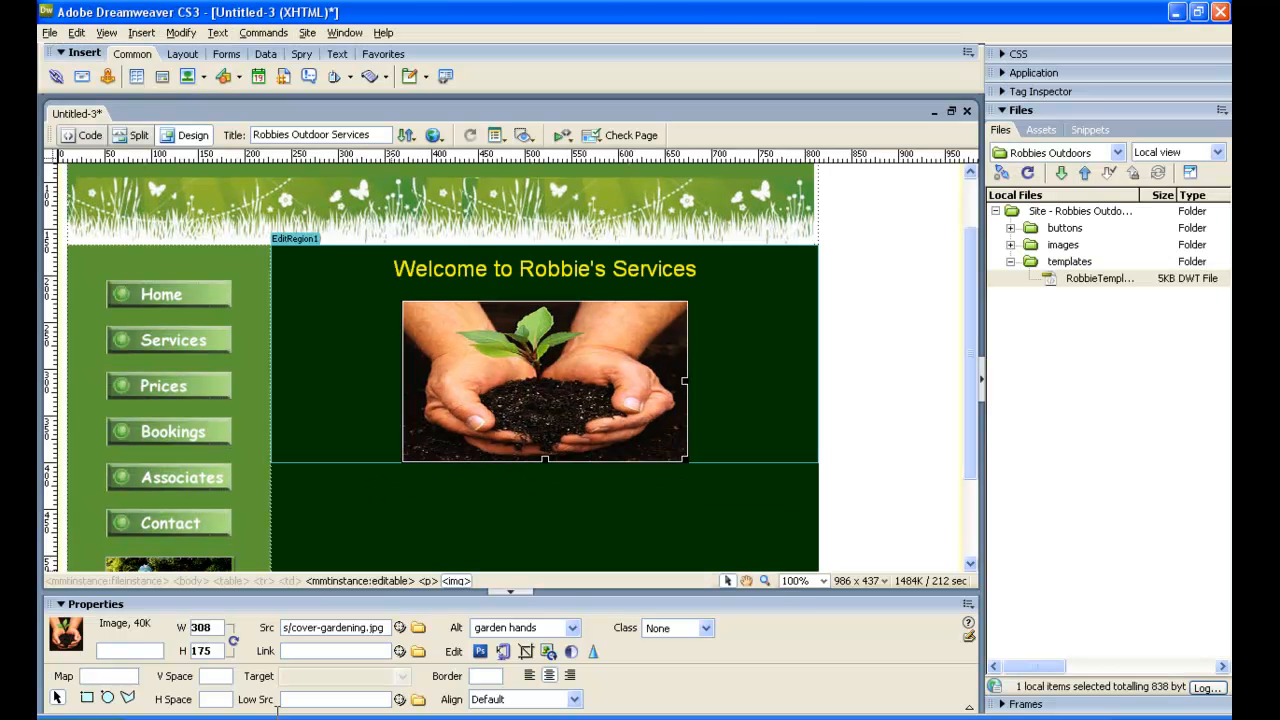
# Copy the remaining text from the suburbs line through the fax line in Notepad into a new paragraph below the garden hands image.
pyautogui.click(702, 451)
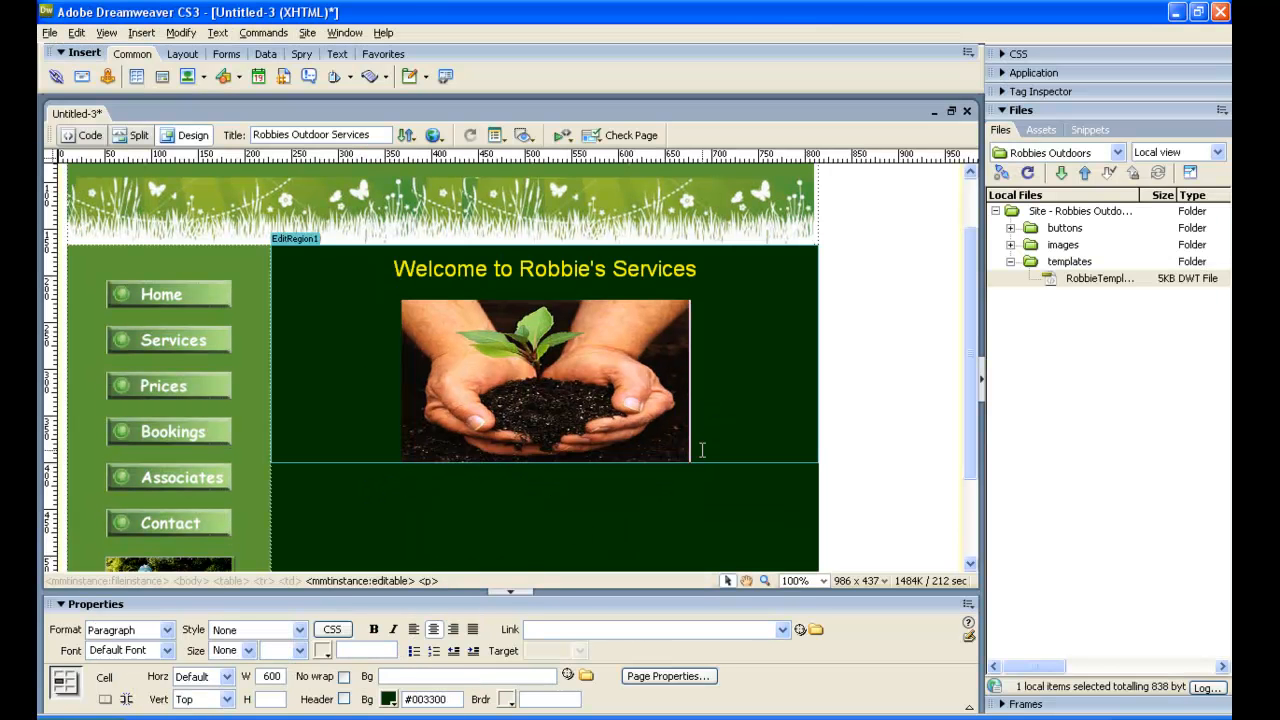
pyautogui.press('Return')
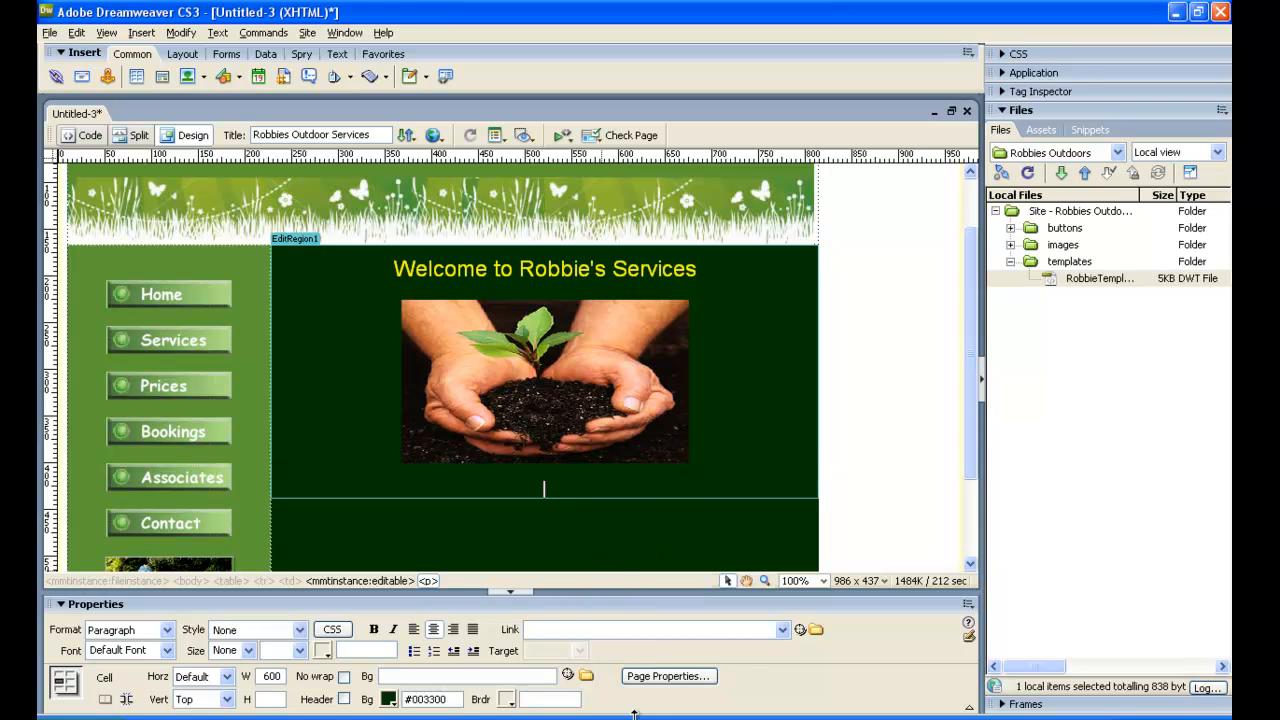
pyautogui.click(915, 718)
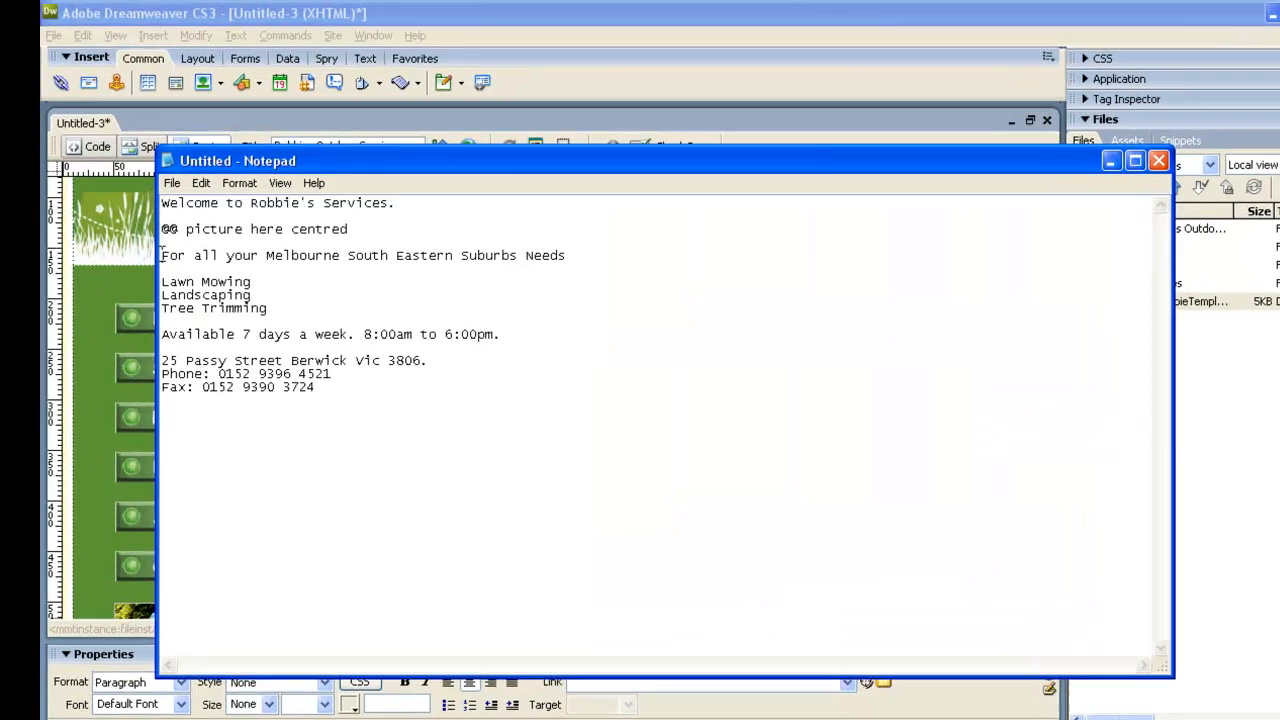
pyautogui.moveTo(152, 240); pyautogui.dragTo(290, 357)
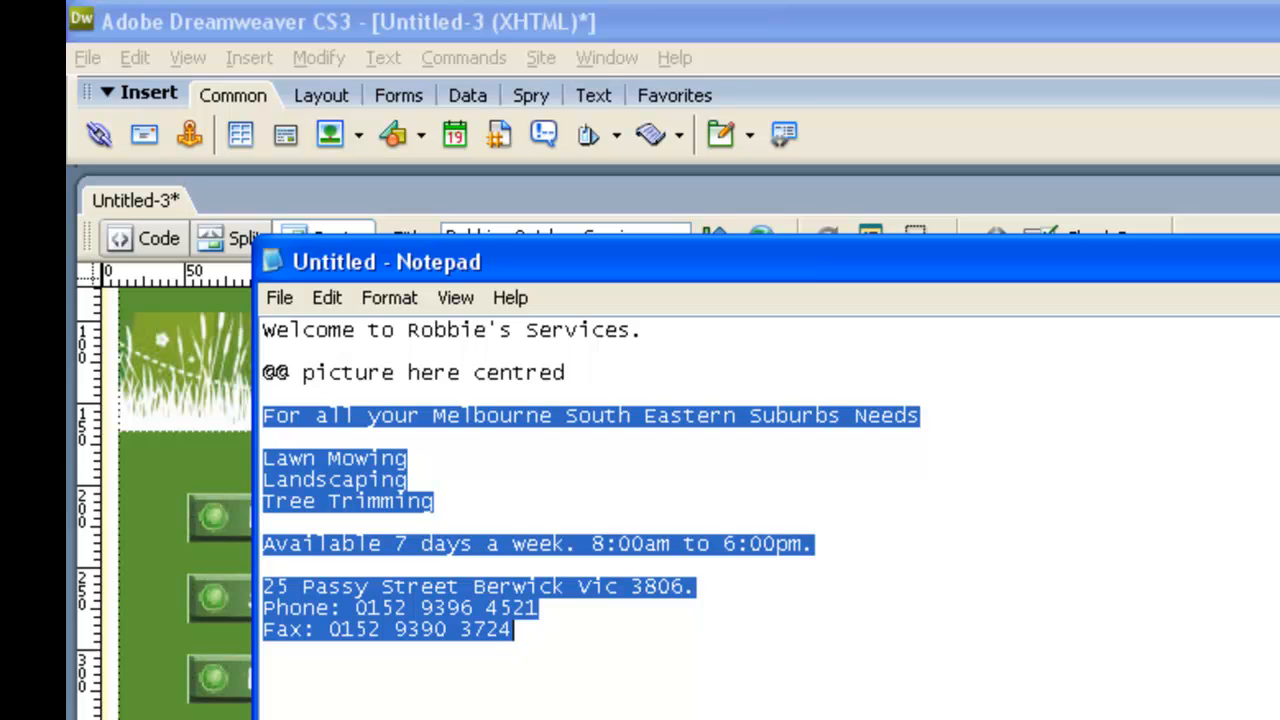
pyautogui.hotkey('alt', 'Tab')
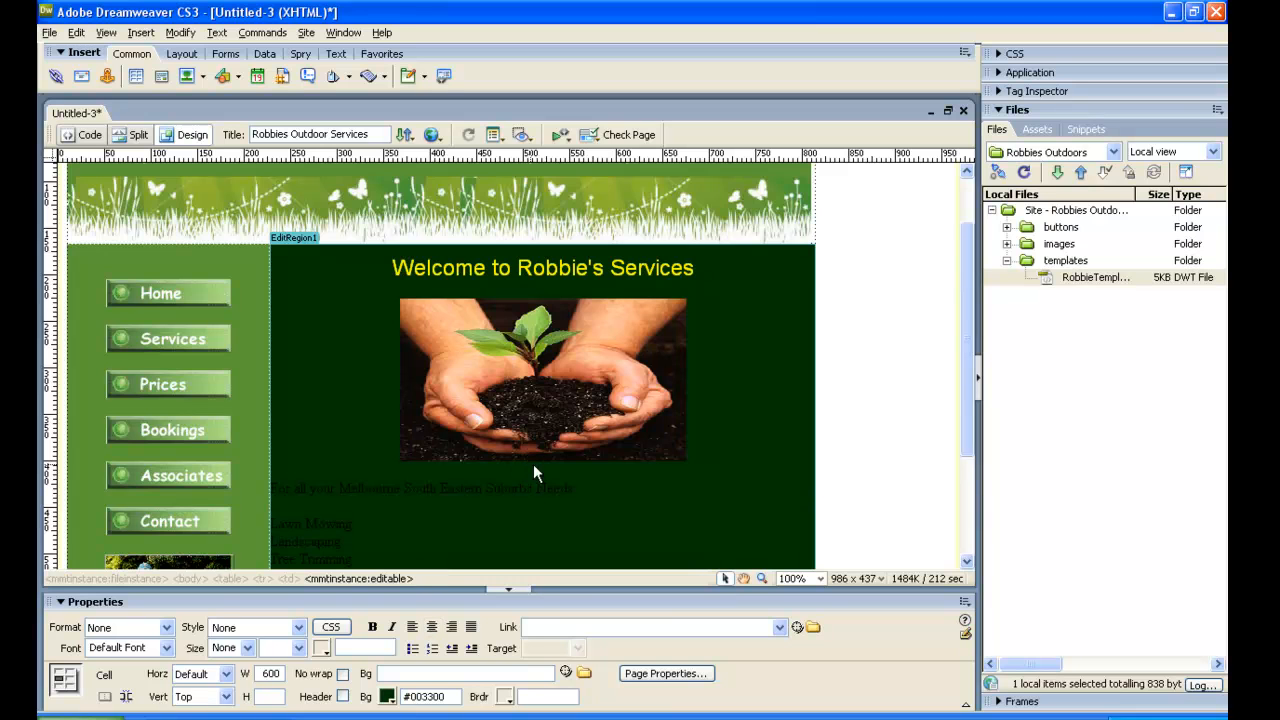
pyautogui.hotkey('ctrl', 'v')
# Centre all the pasted text lines below the image.
pyautogui.scroll(-1, 322, 509)
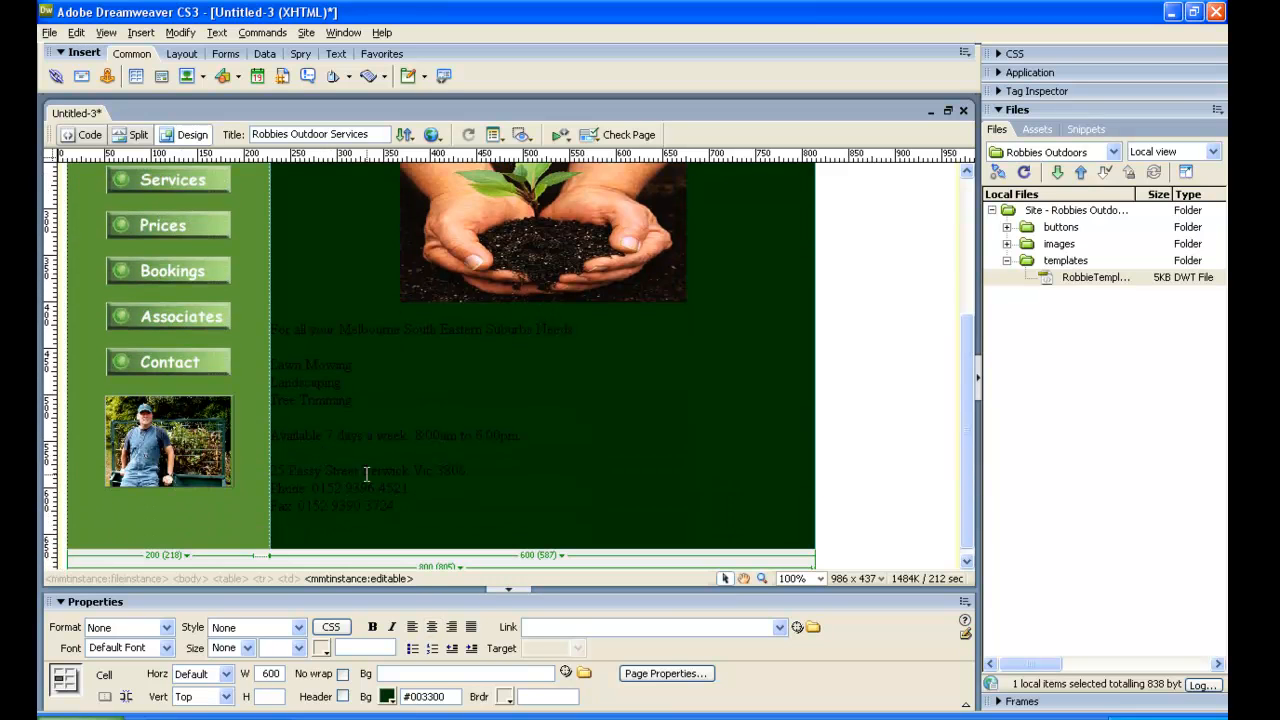
pyautogui.moveTo(272, 330); pyautogui.dragTo(412, 500)
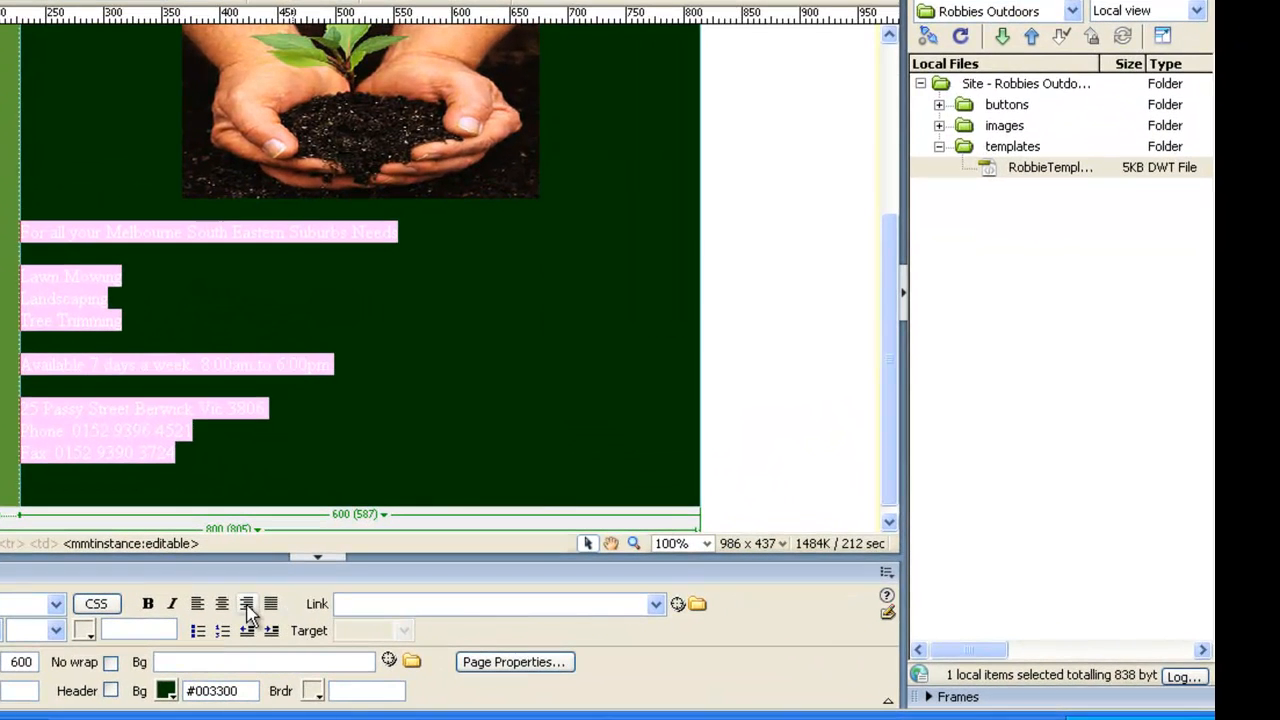
pyautogui.click(247, 604)
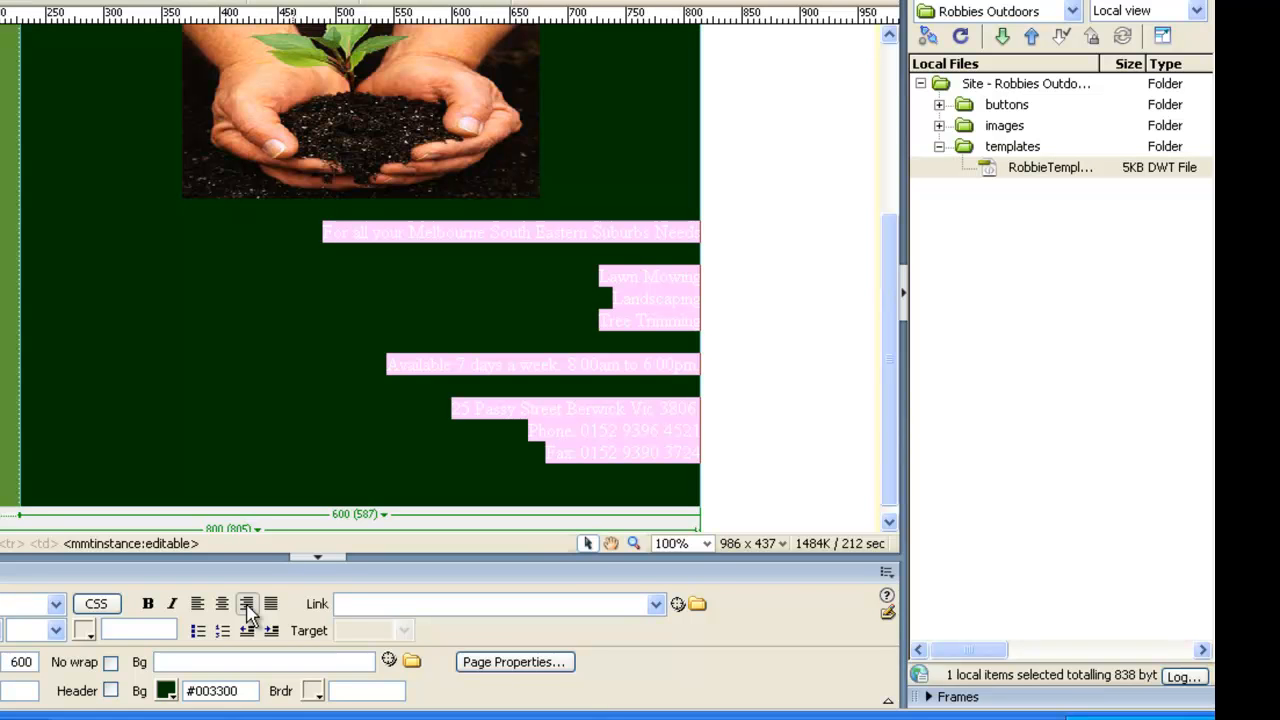
pyautogui.click(222, 604)
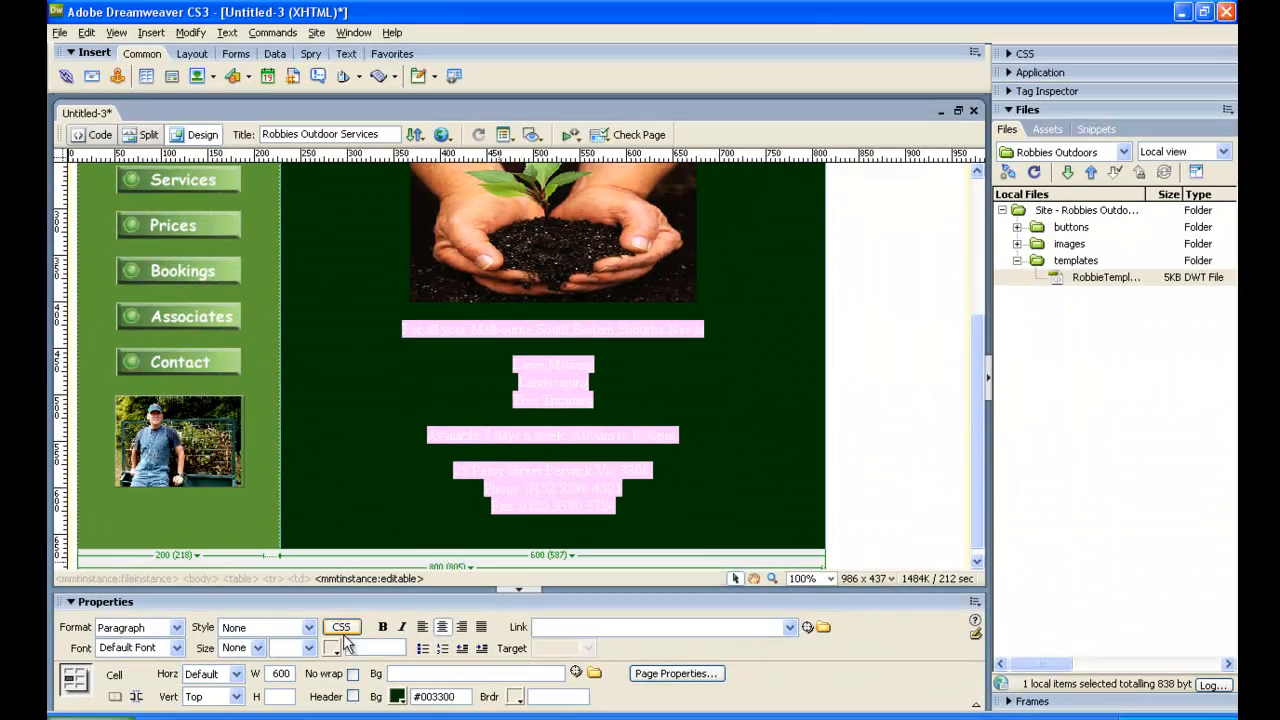
# Set the pasted text's font to Arial, Helvetica, sans-serif and colour it yellow (#FFFF00).
pyautogui.click(176, 648)
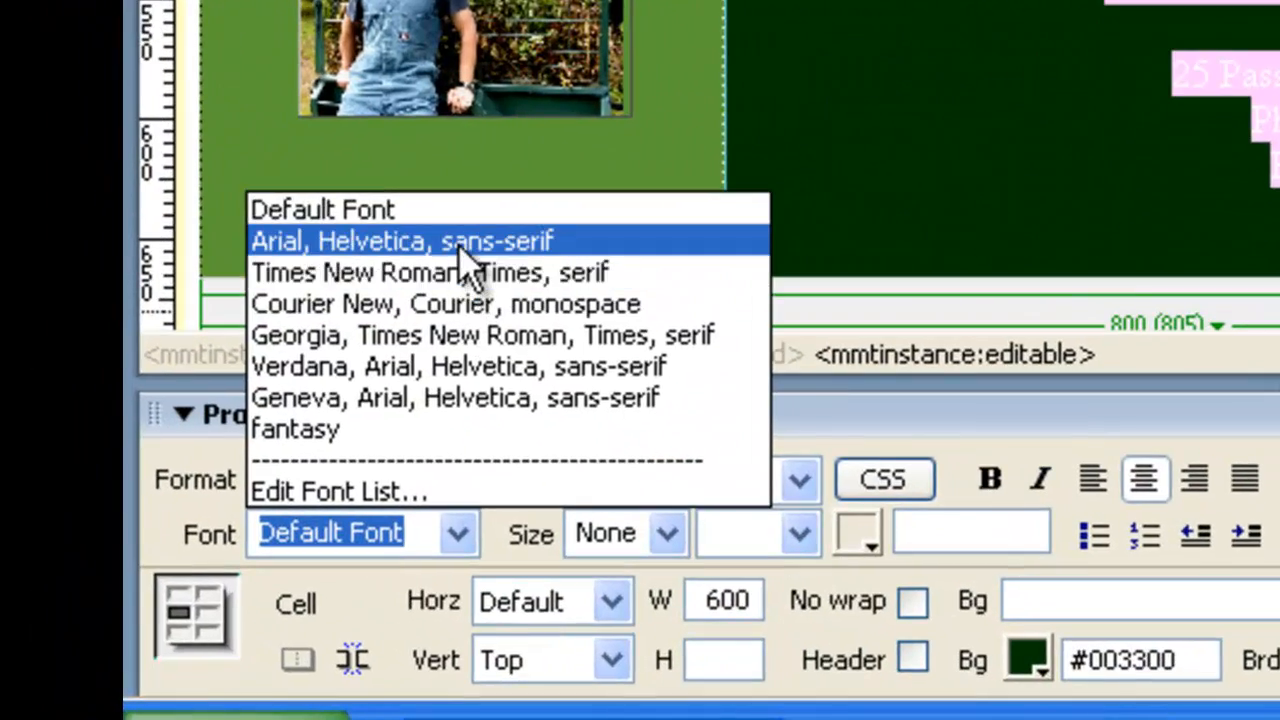
pyautogui.click(460, 245)
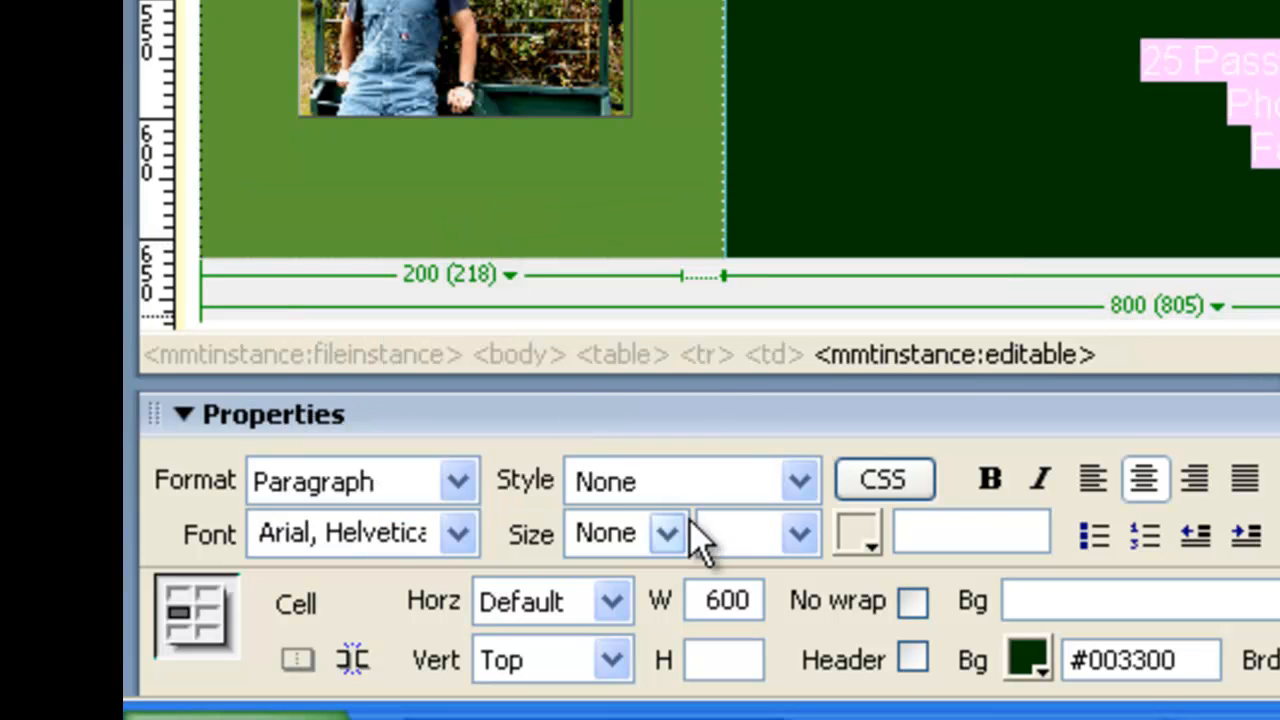
pyautogui.click(868, 546)
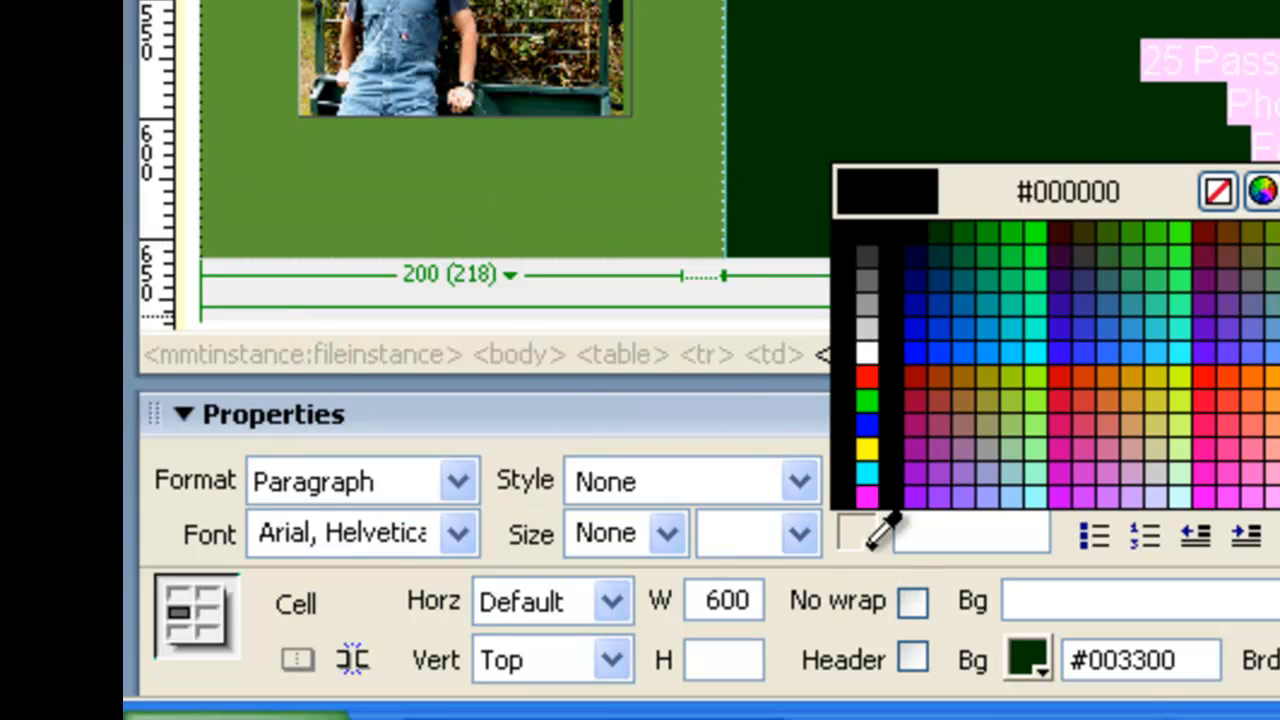
pyautogui.click(866, 442)
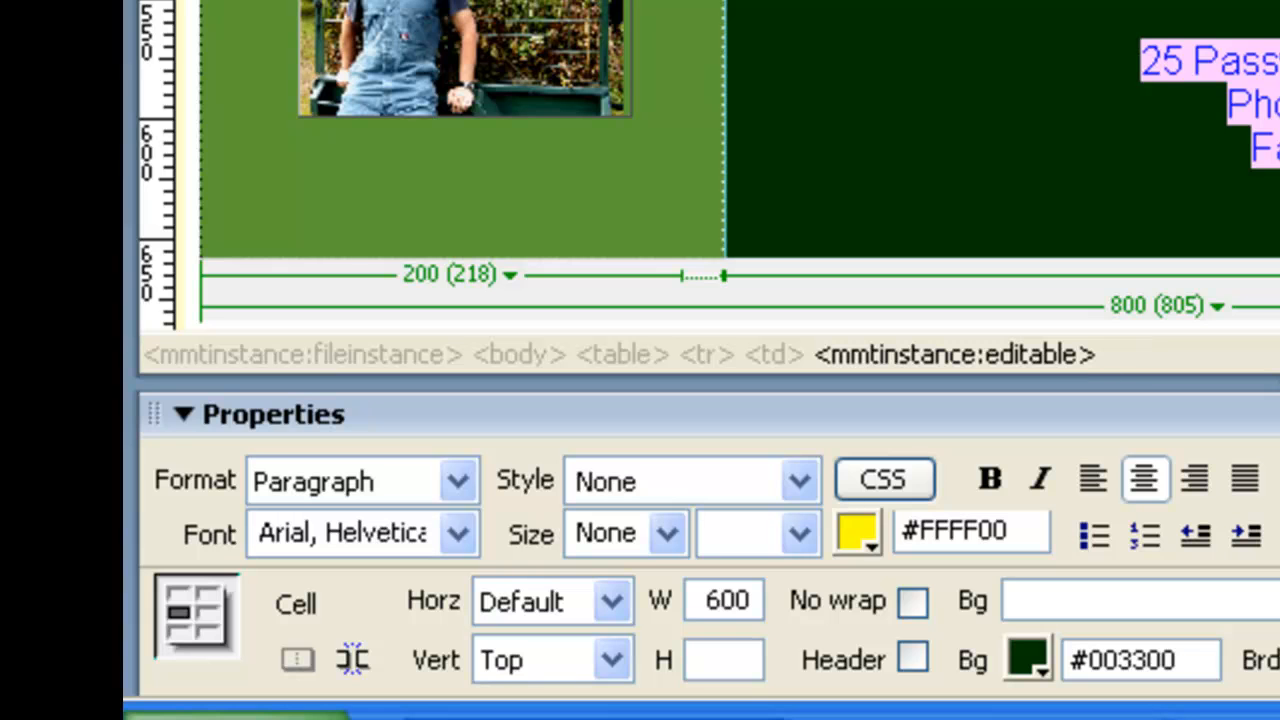
pyautogui.click(1145, 62)
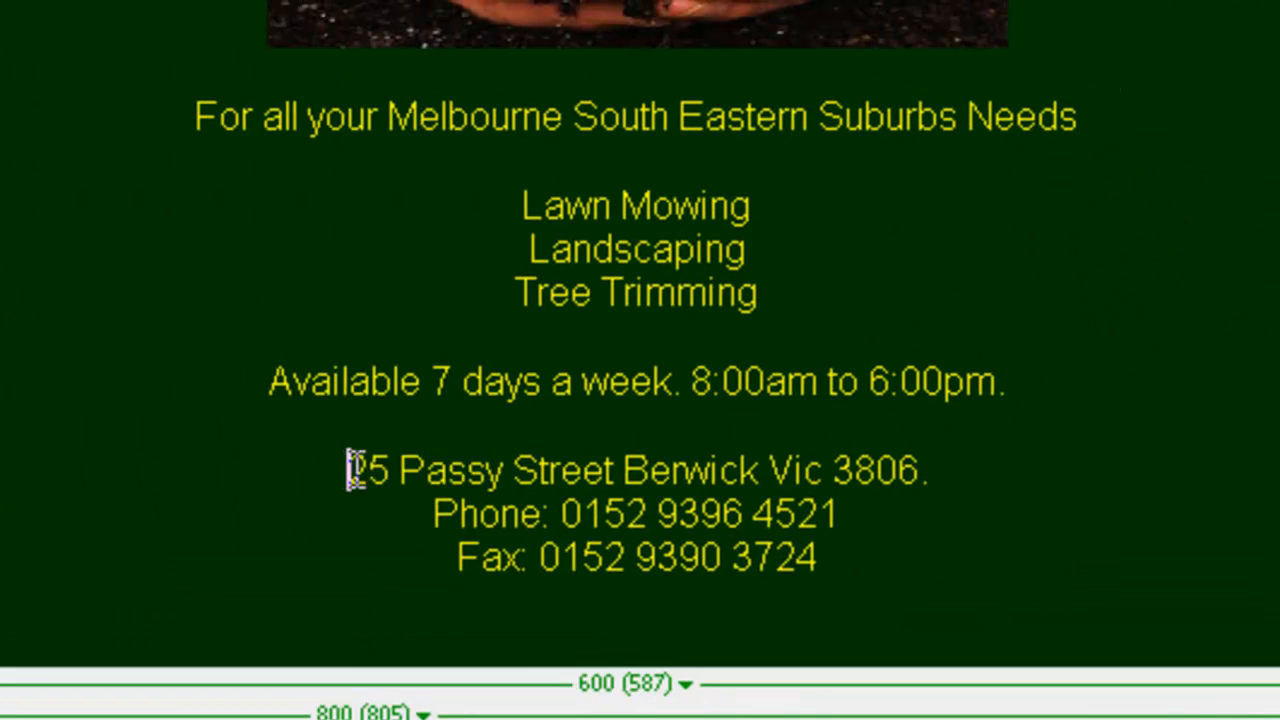
# Set the street address, phone and fax lines to a size of 14 pixels.
pyautogui.moveTo(565, 360); pyautogui.dragTo(1042, 450)
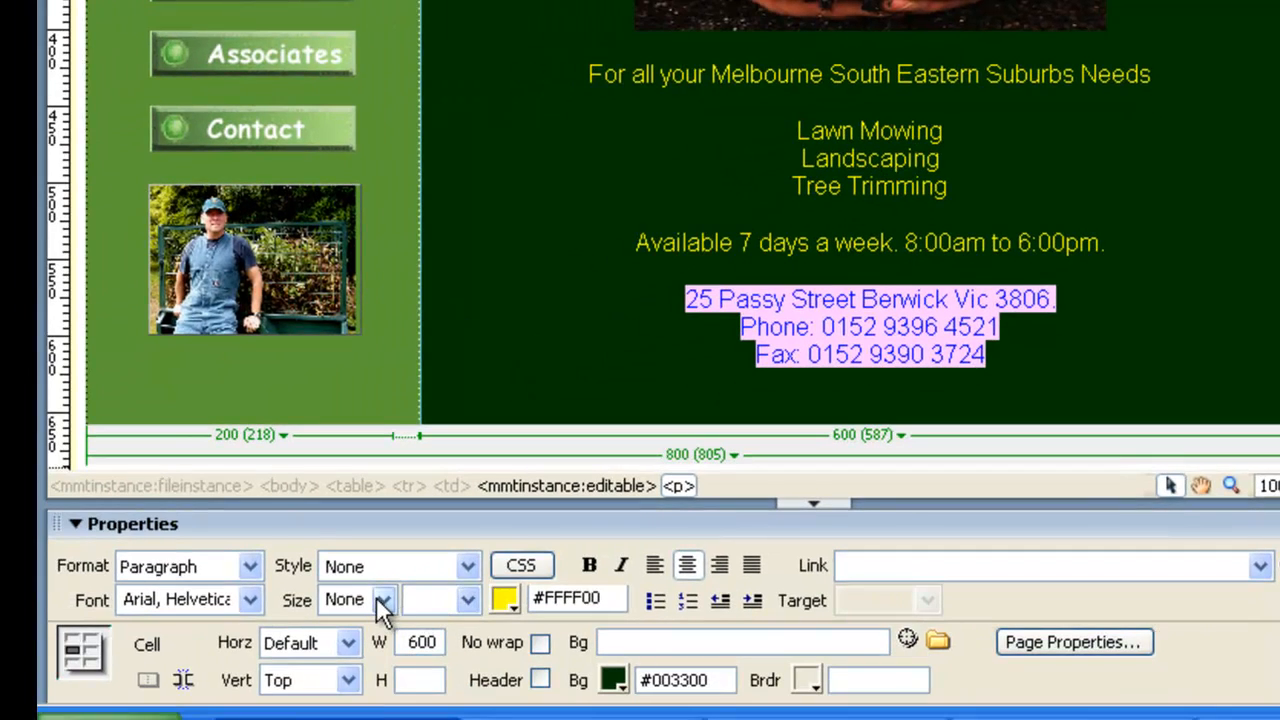
pyautogui.click(385, 599)
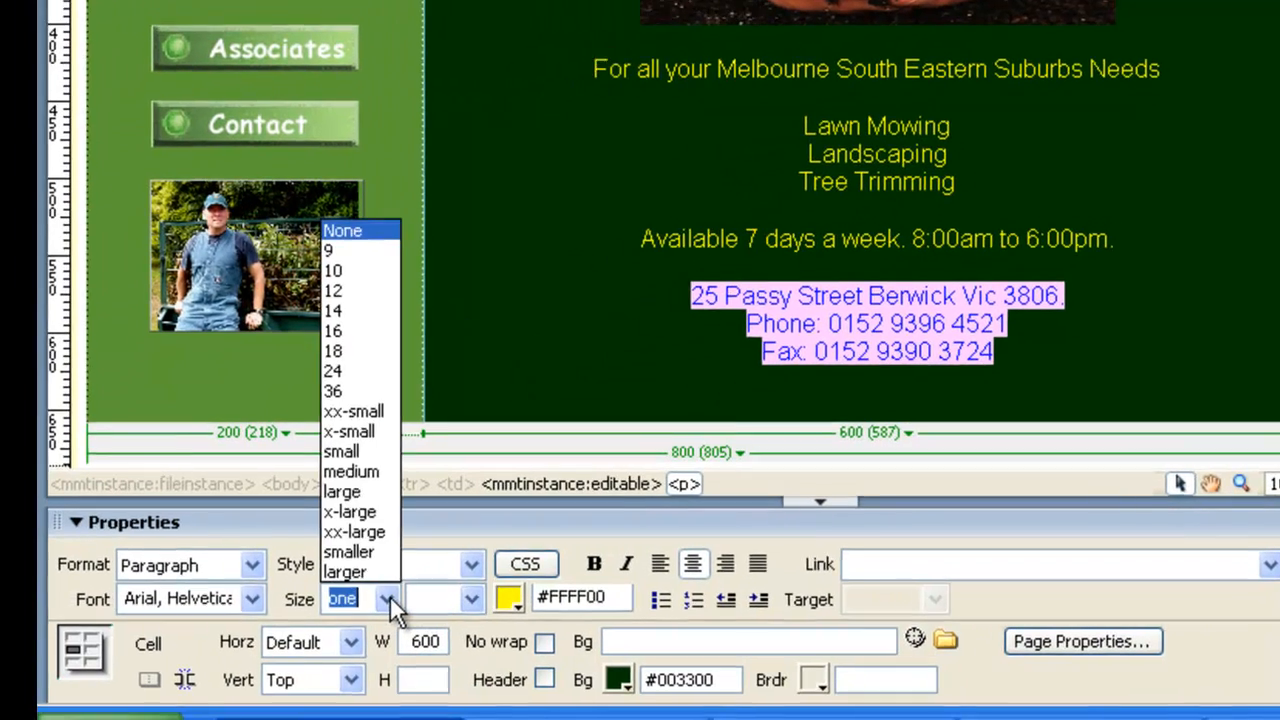
pyautogui.click(523, 148)
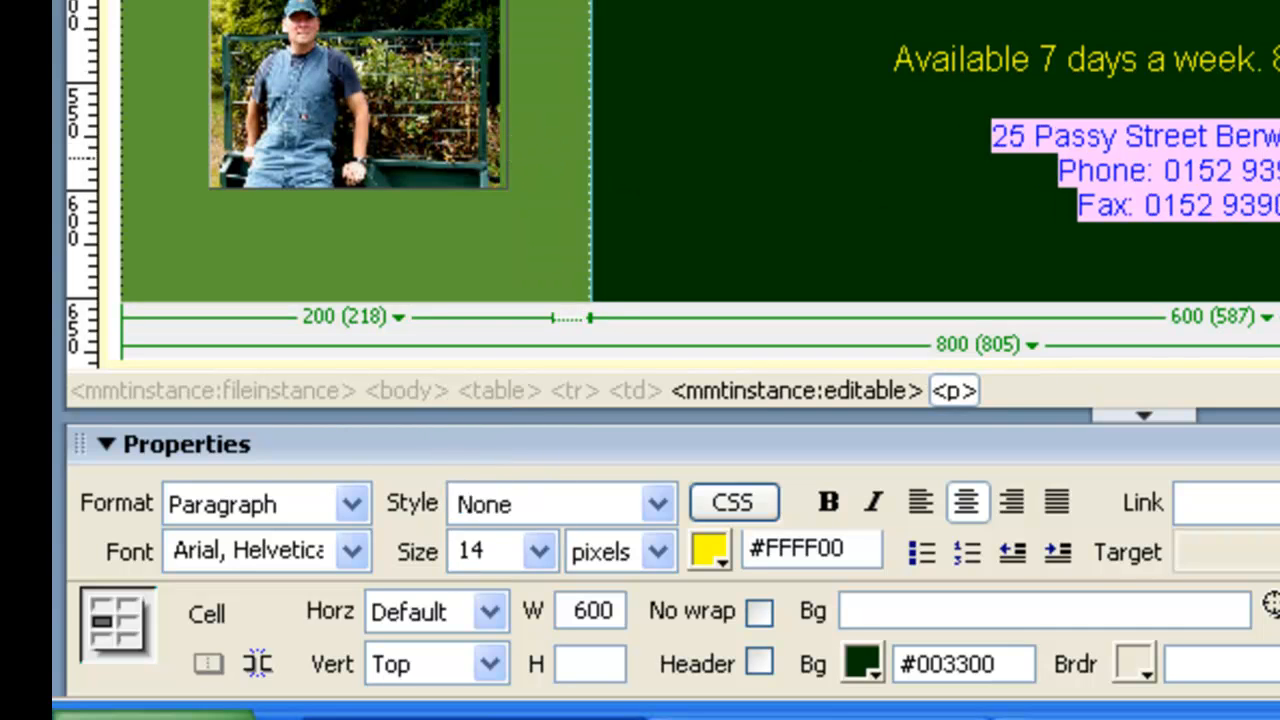
pyautogui.click(1275, 156)
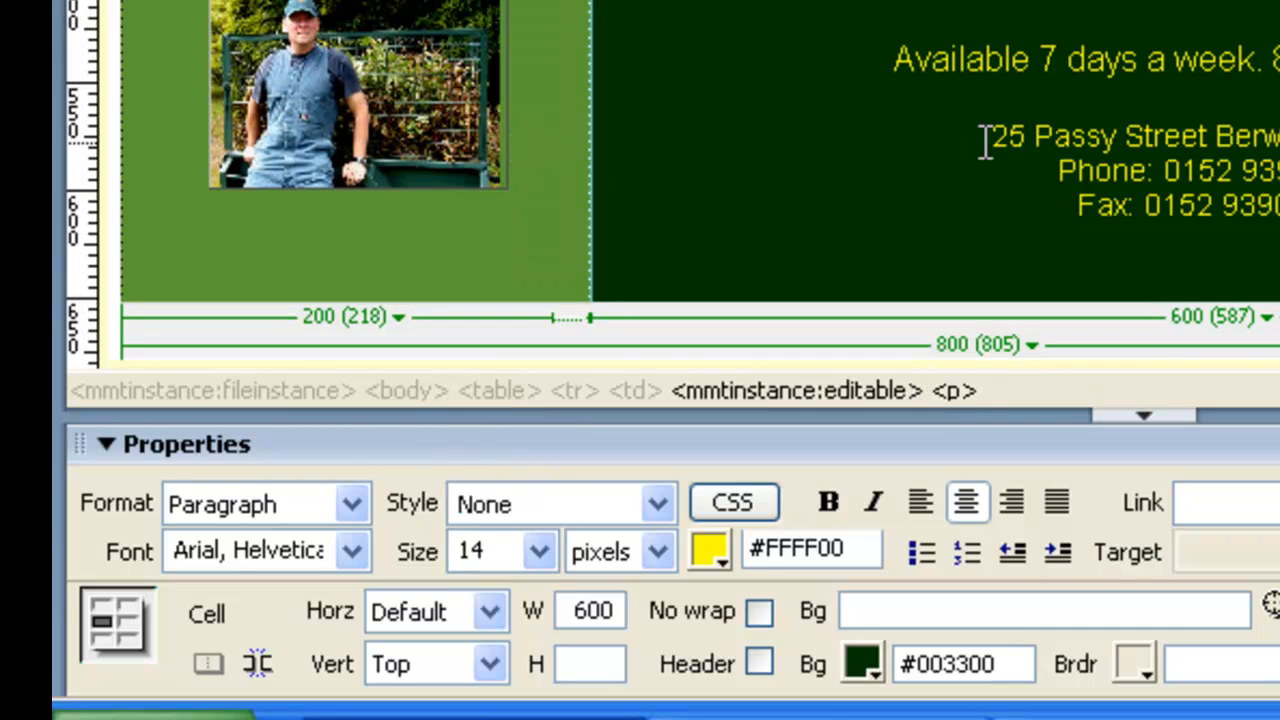
# Reduce the street address, phone and fax lines to a size of 12 pixels.
pyautogui.moveTo(988, 134); pyautogui.dragTo(1270, 206)
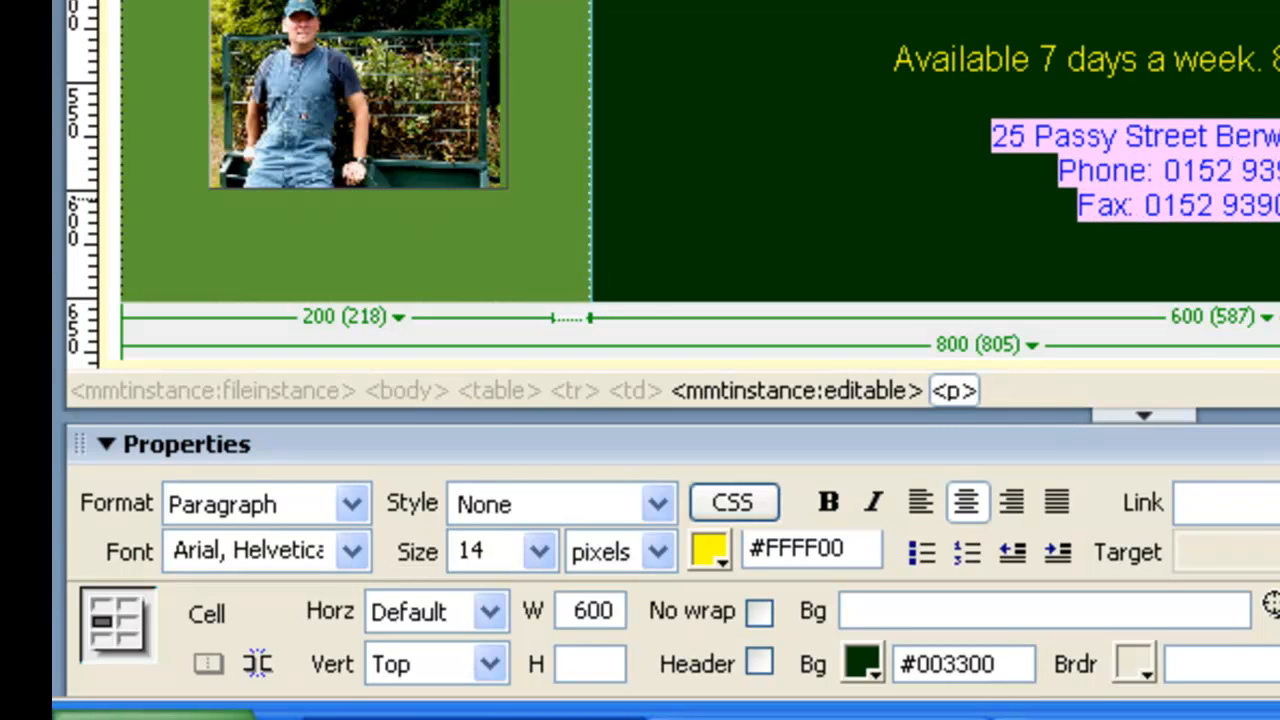
pyautogui.click(540, 552)
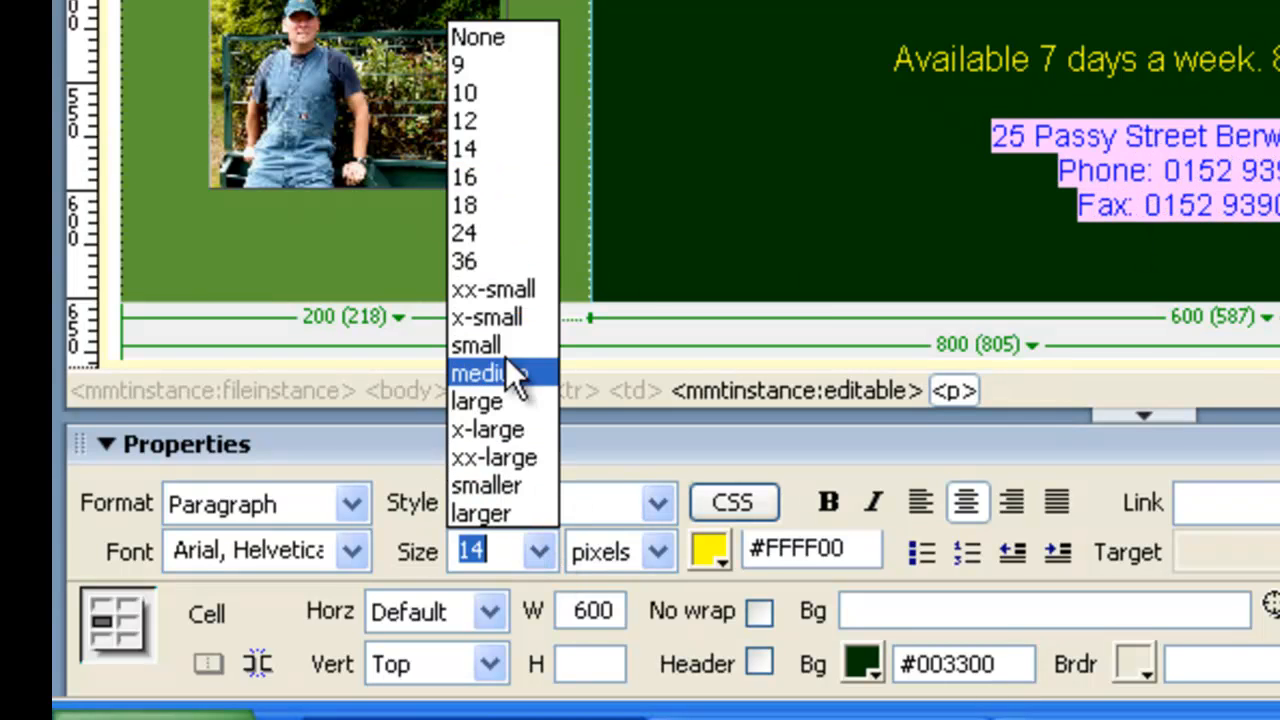
pyautogui.click(484, 122)
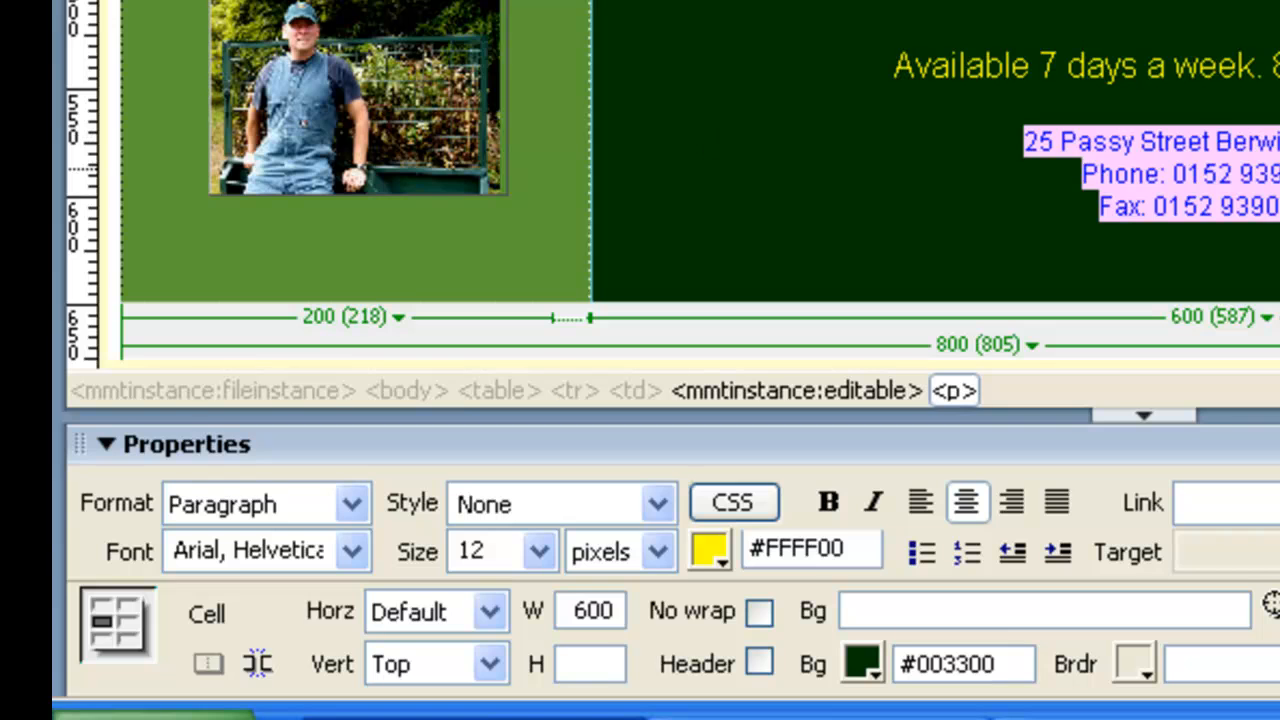
pyautogui.click(897, 569)
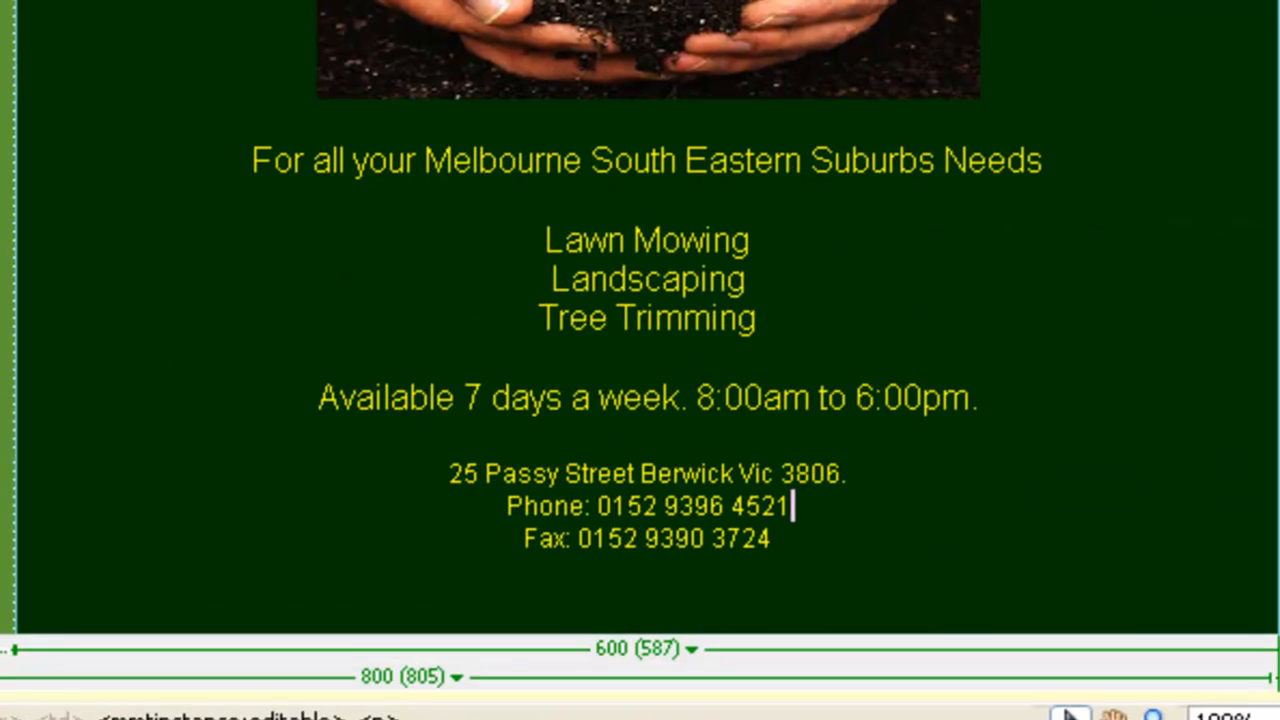
pyautogui.scroll(5, 647, 360)
pyautogui.scroll(-5, 647, 360)
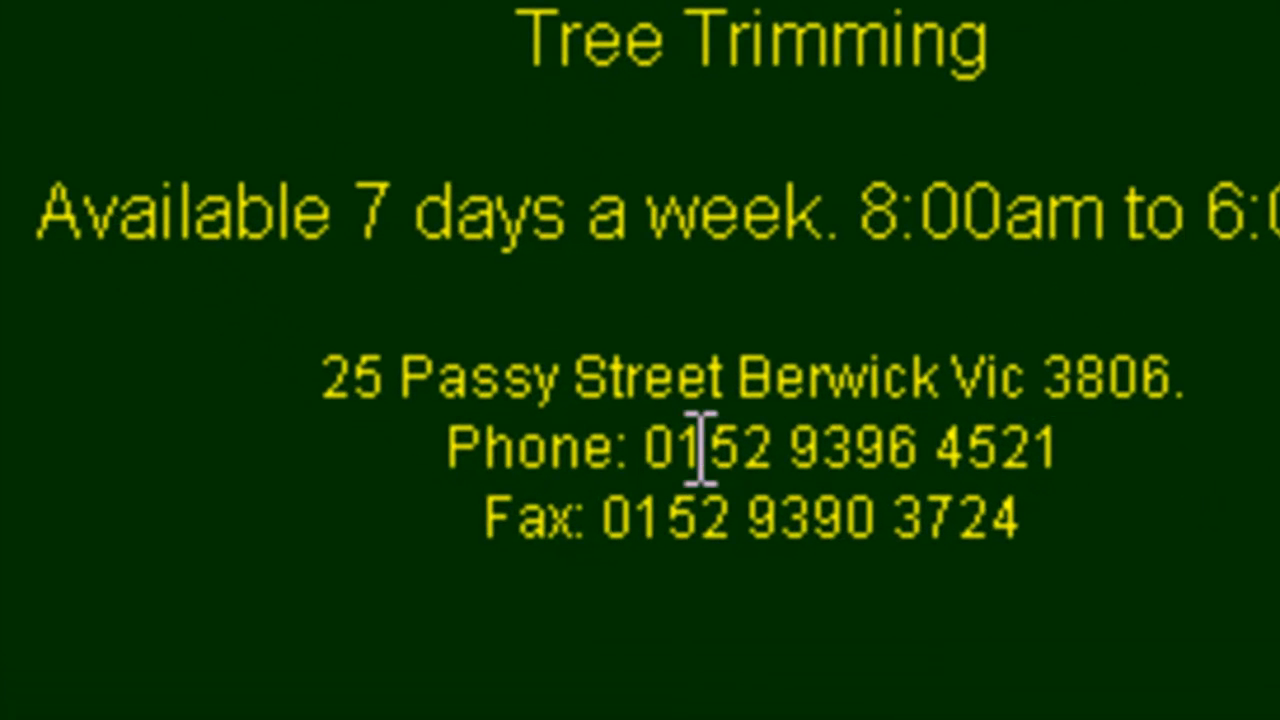
# Try a line break and a non-breaking space in front of the Fax line, and remove both again.
pyautogui.click(490, 518)
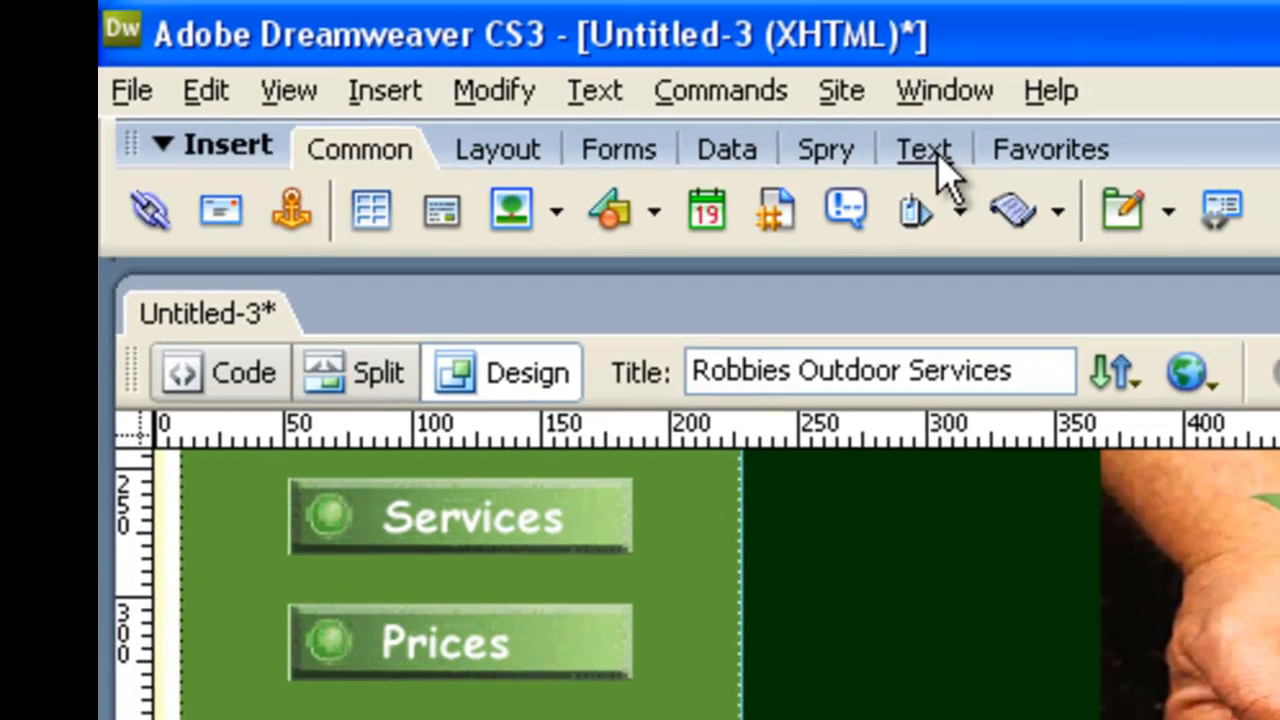
pyautogui.click(943, 155)
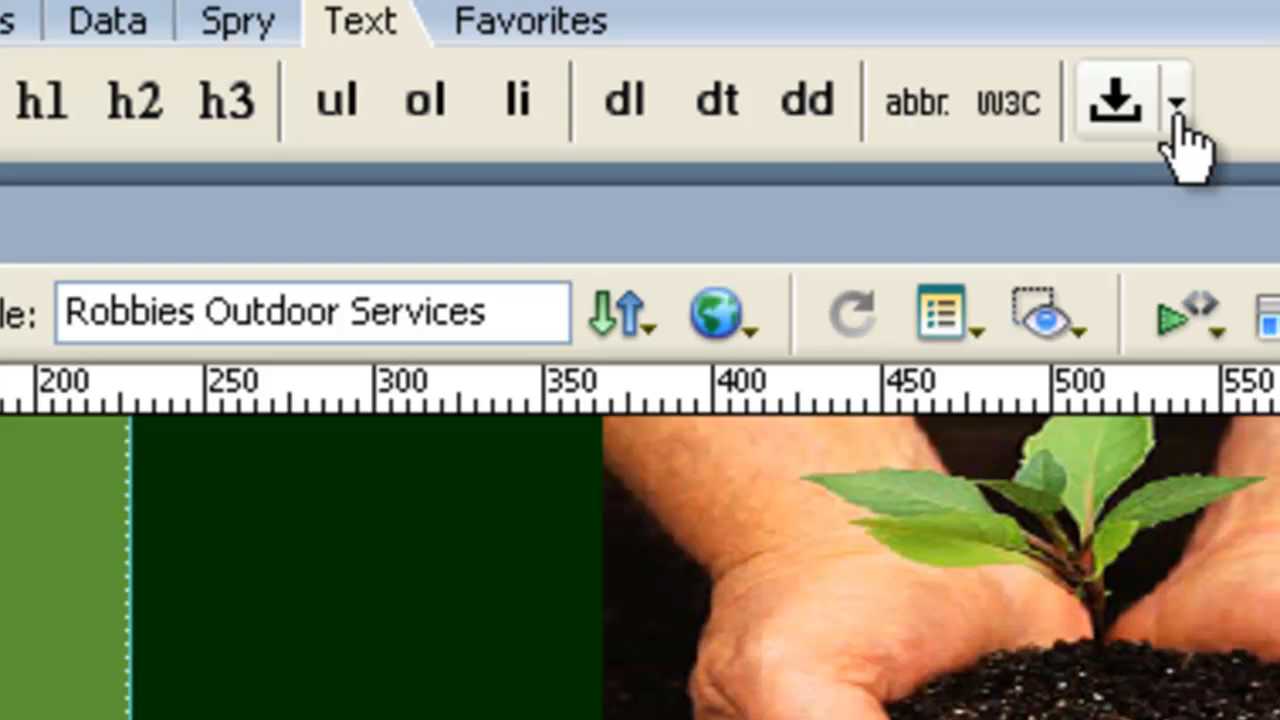
pyautogui.click(1177, 105)
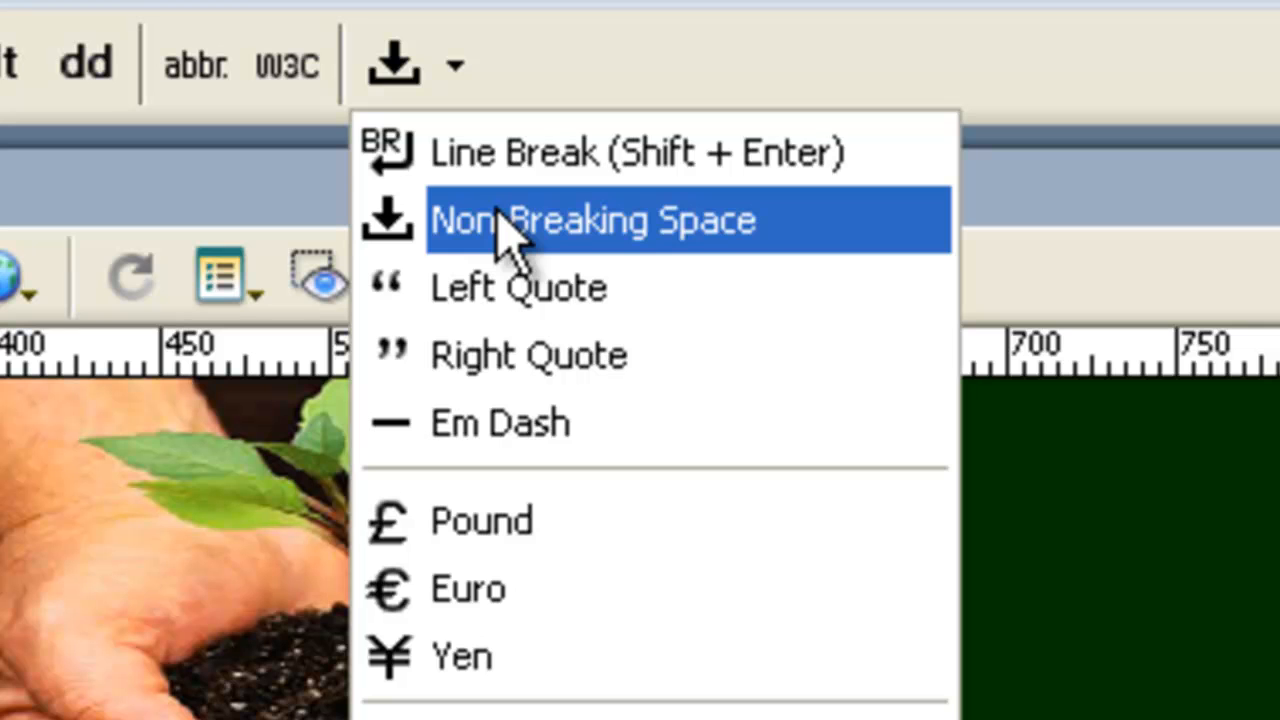
pyautogui.click(500, 158)
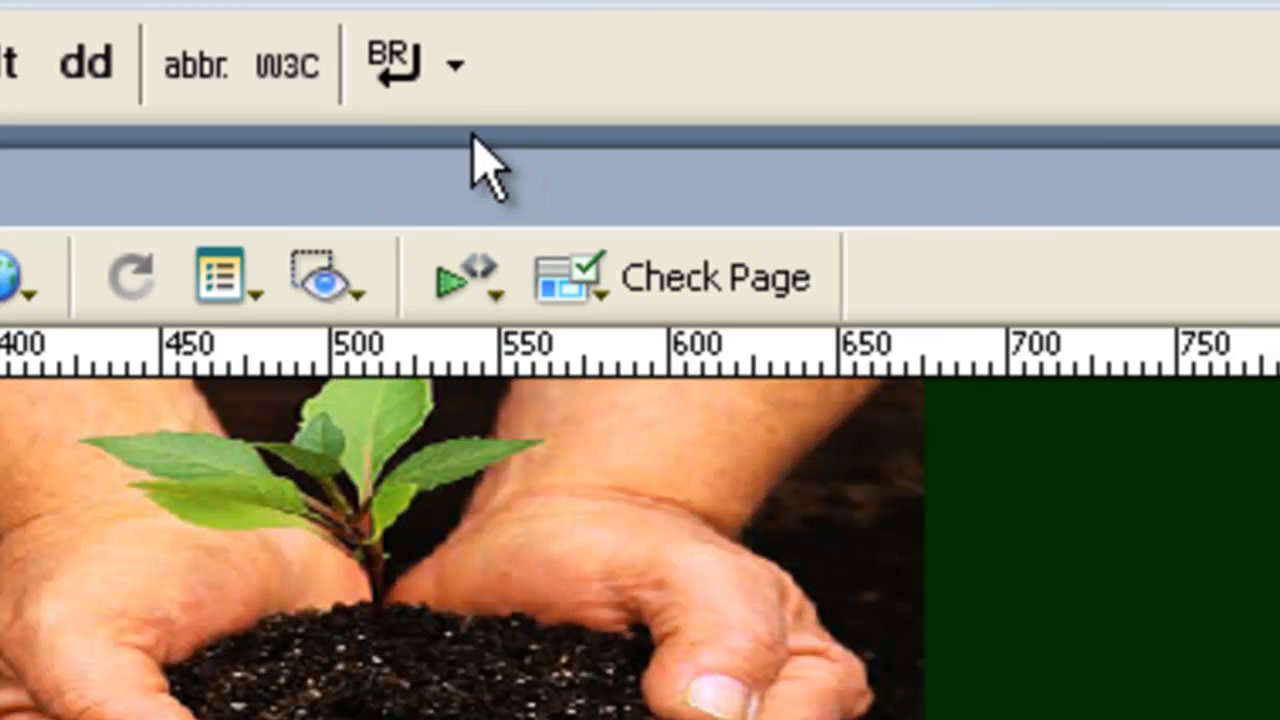
pyautogui.click(460, 70)
pyautogui.click(527, 250)
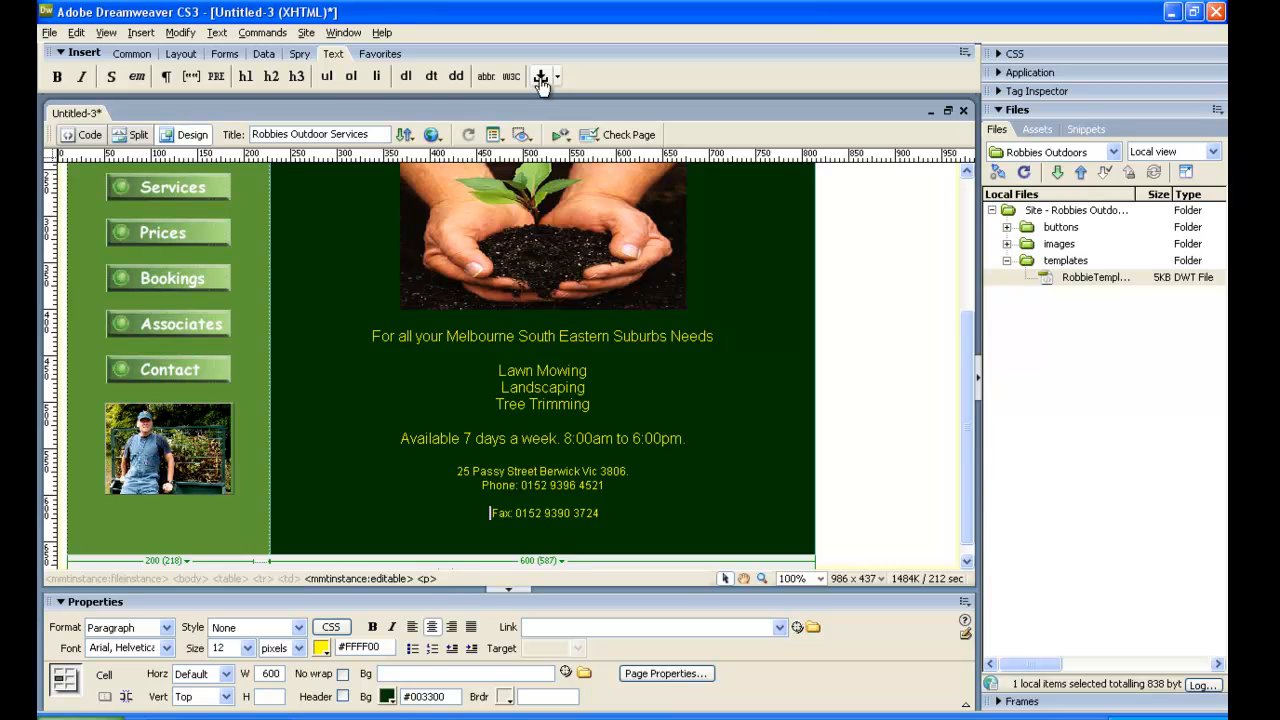
pyautogui.press('BackSpace')
pyautogui.hotkey('shift', 'Return')
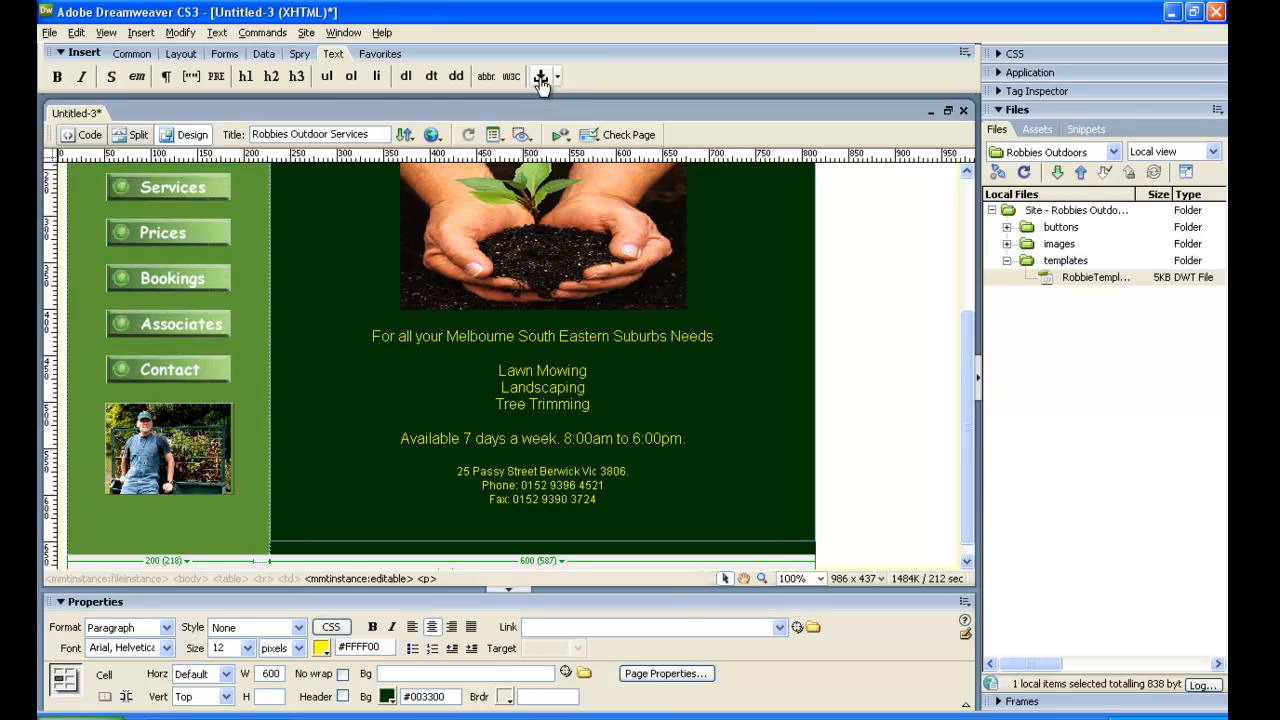
# Shift the Fax line towards the Phone line's end by inserting four non-breaking spaces in front of it.
pyautogui.click(541, 80)
pyautogui.click(541, 80)
pyautogui.click(541, 80)
pyautogui.click(541, 80)
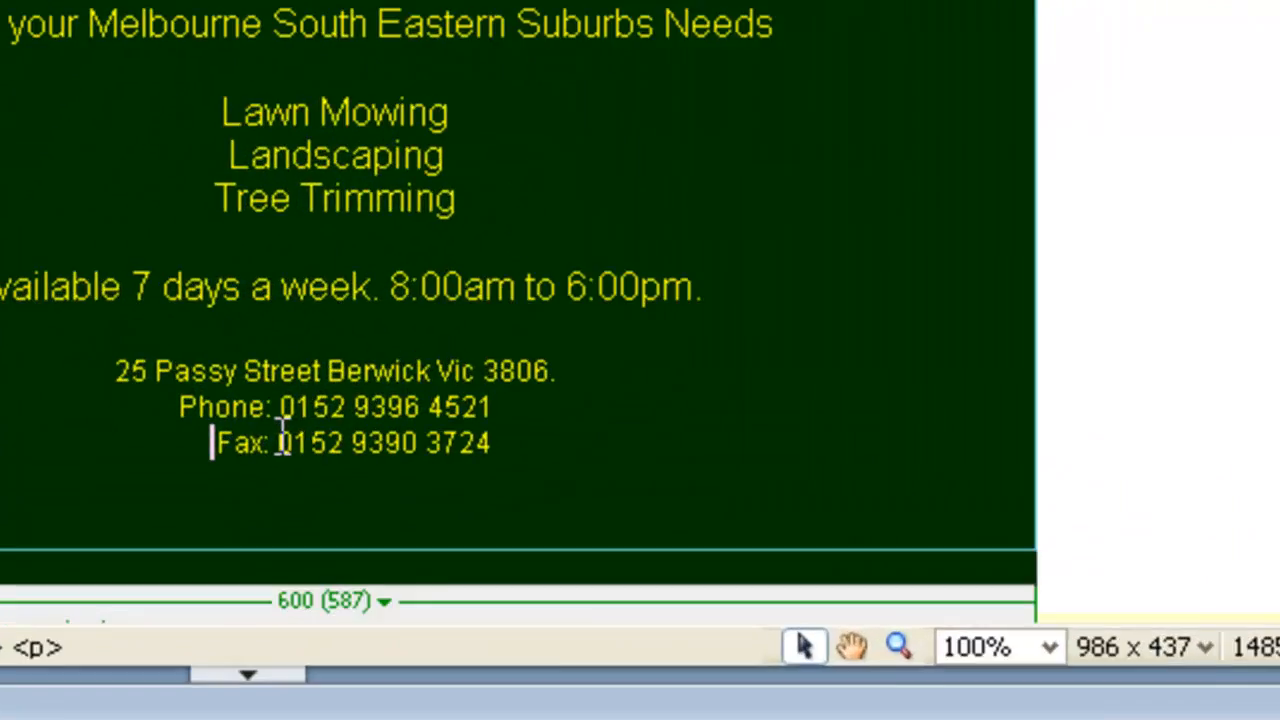
pyautogui.click(280, 443)
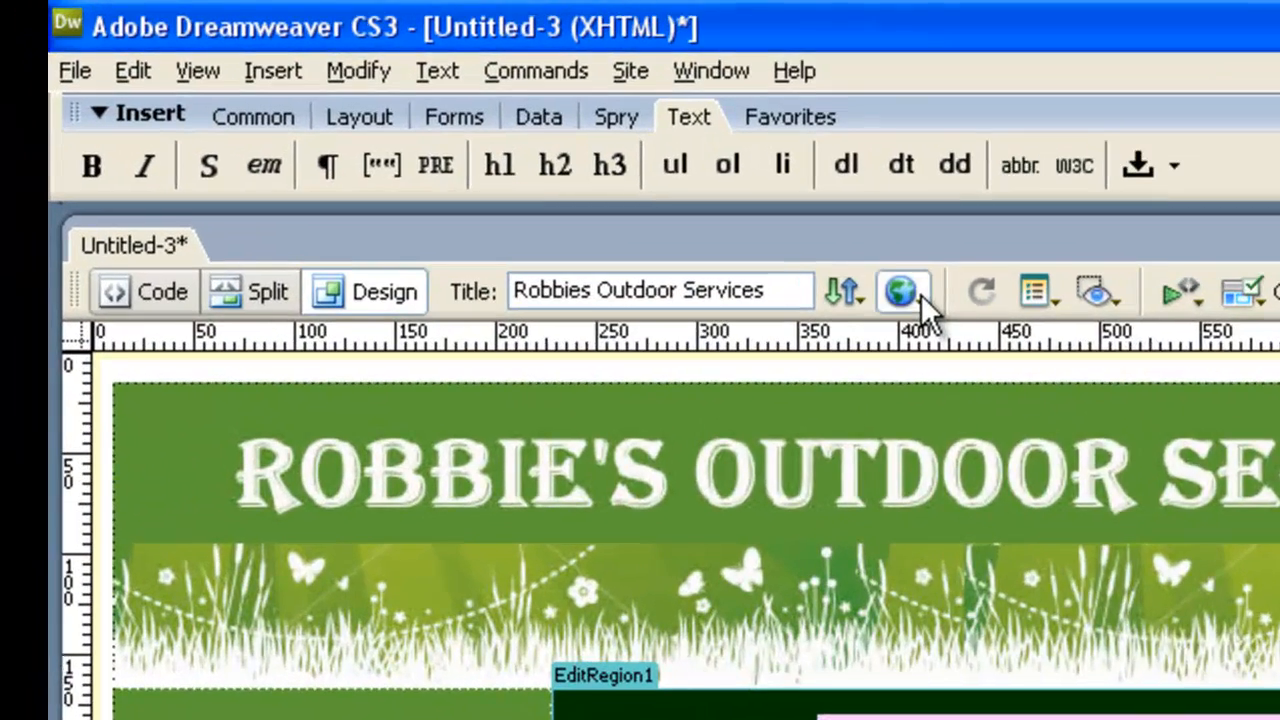
pyautogui.click(421, 136)
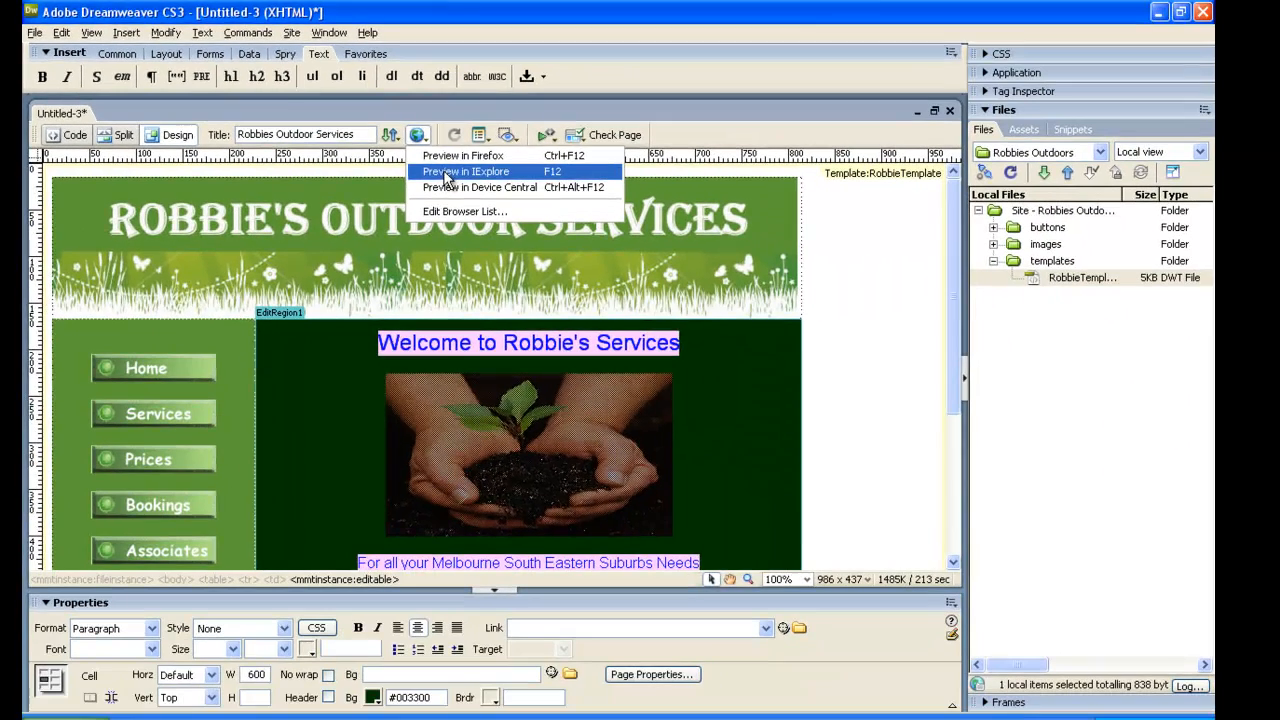
pyautogui.click(969, 374)
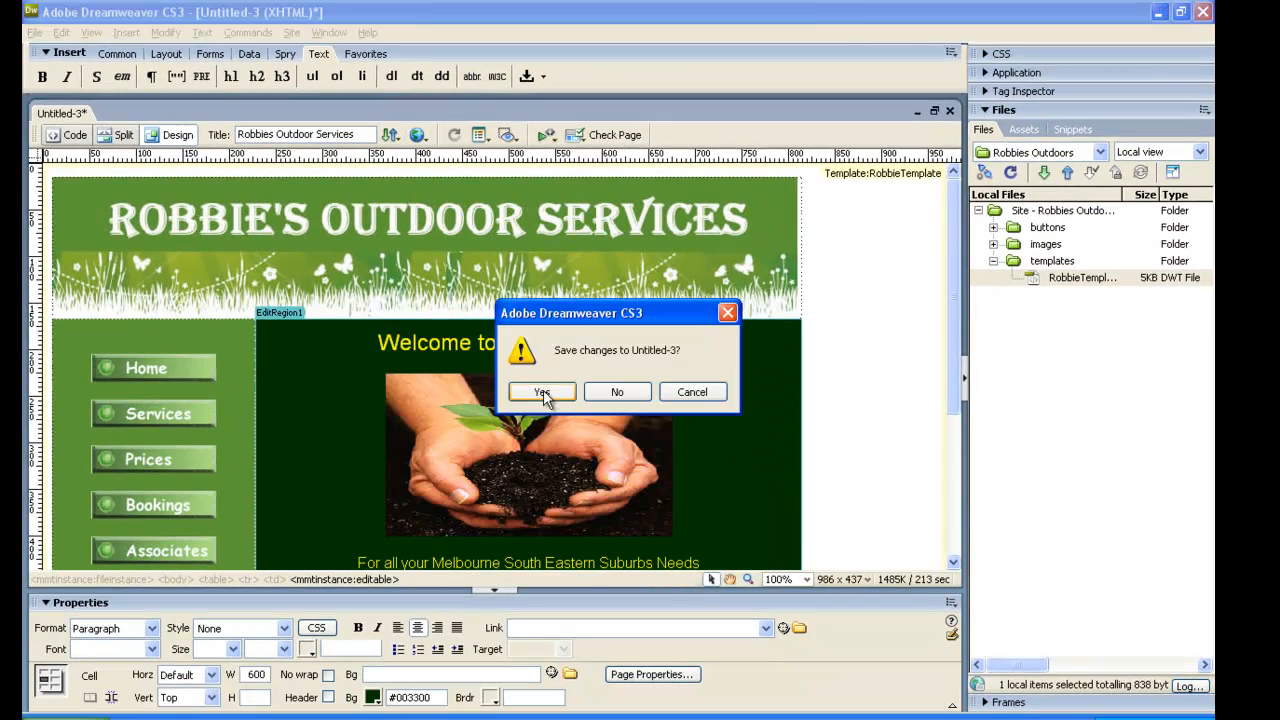
pyautogui.click(693, 394)
# Save the page under the file name Index in the Robbies_Outdoors folder.
pyautogui.click(34, 32)
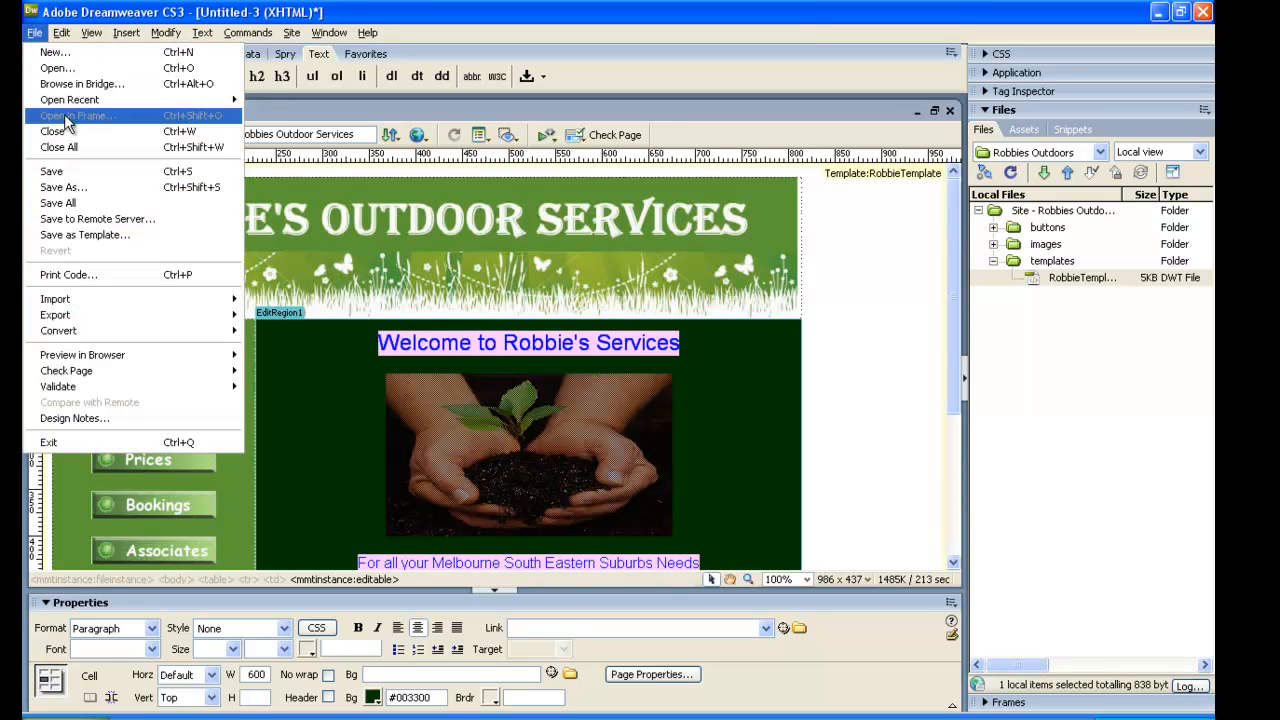
pyautogui.click(67, 190)
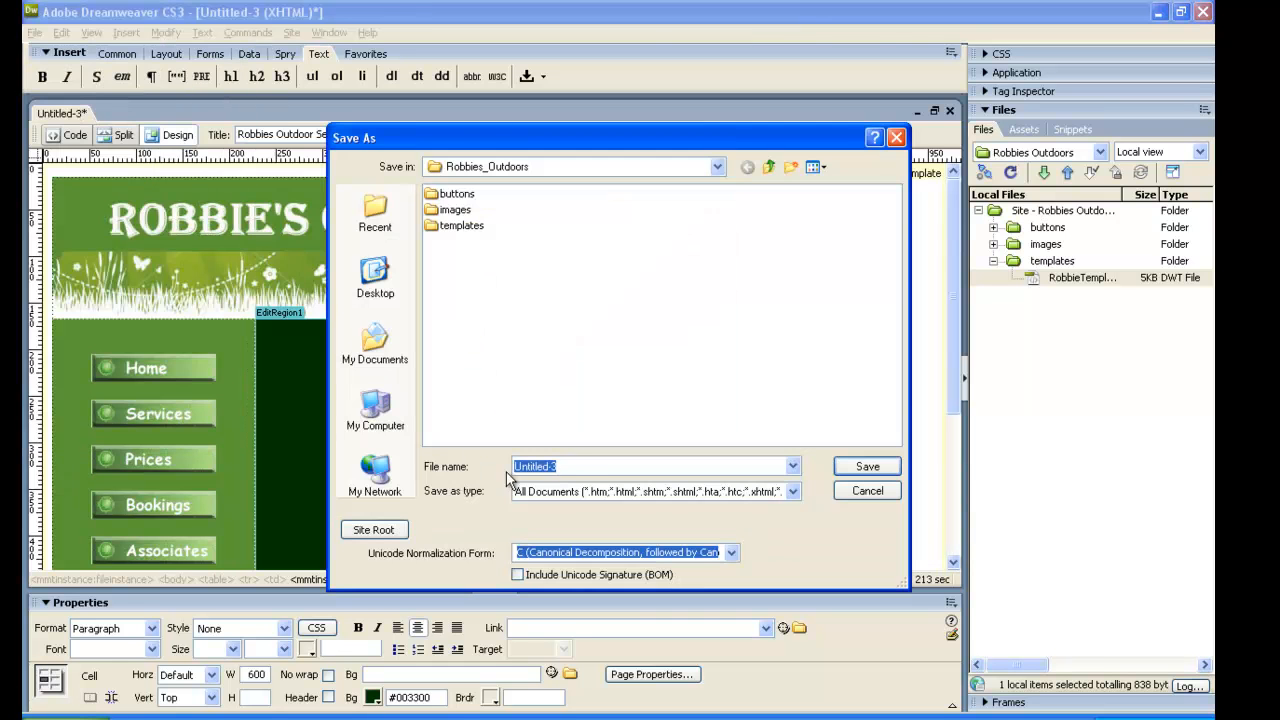
pyautogui.click(572, 465)
pyautogui.press('BackSpace')
pyautogui.press('BackSpace')
pyautogui.press('BackSpace')
pyautogui.press('BackSpace')
pyautogui.press('BackSpace')
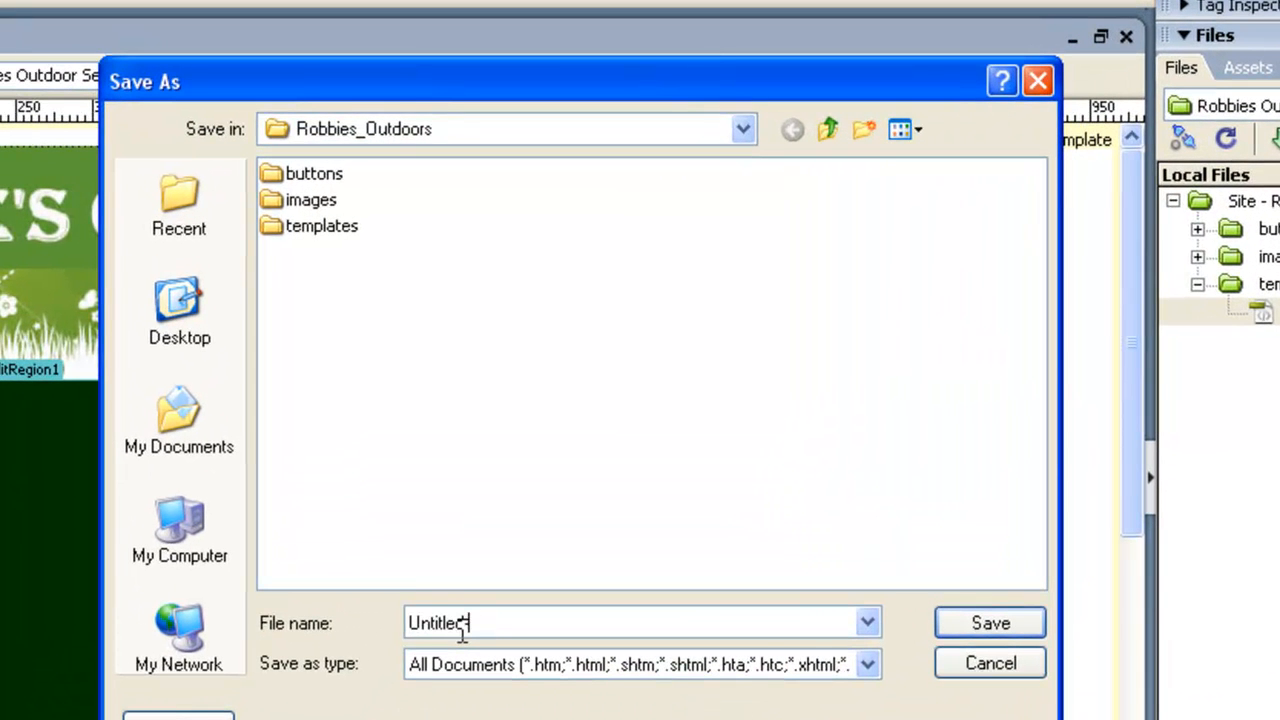
pyautogui.press('BackSpace')
pyautogui.press('BackSpace')
pyautogui.press('BackSpace')
pyautogui.press('BackSpace')
pyautogui.press('BackSpace')
pyautogui.write('Index')
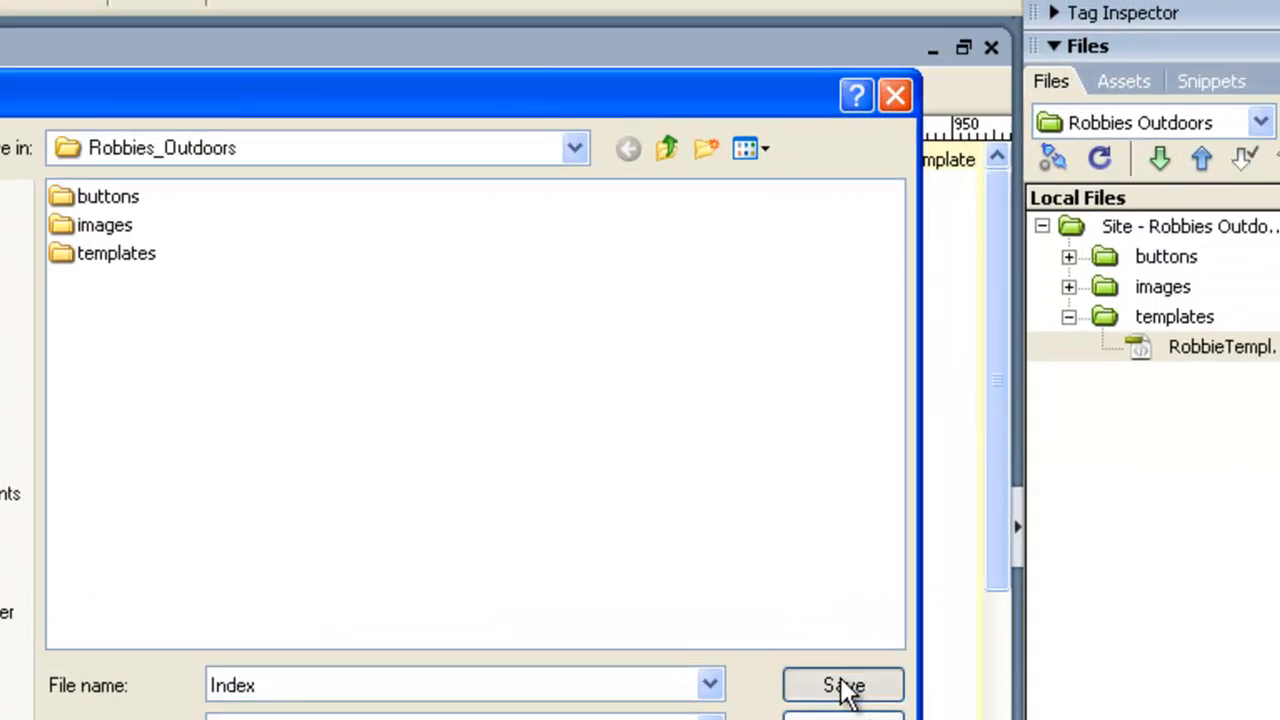
pyautogui.click(990, 625)
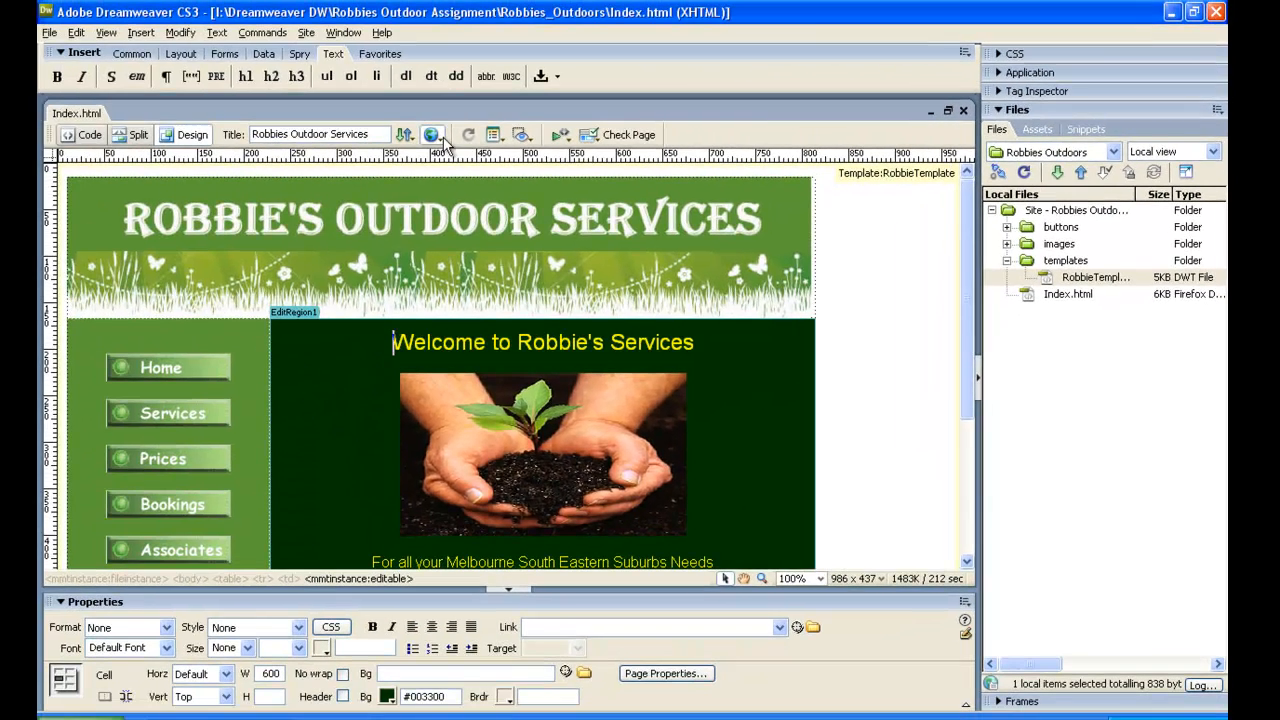
# Preview the home page in Internet Explorer with its blocked content allowed, look over the whole page, and close the preview.
pyautogui.click(431, 134)
pyautogui.click(456, 173)
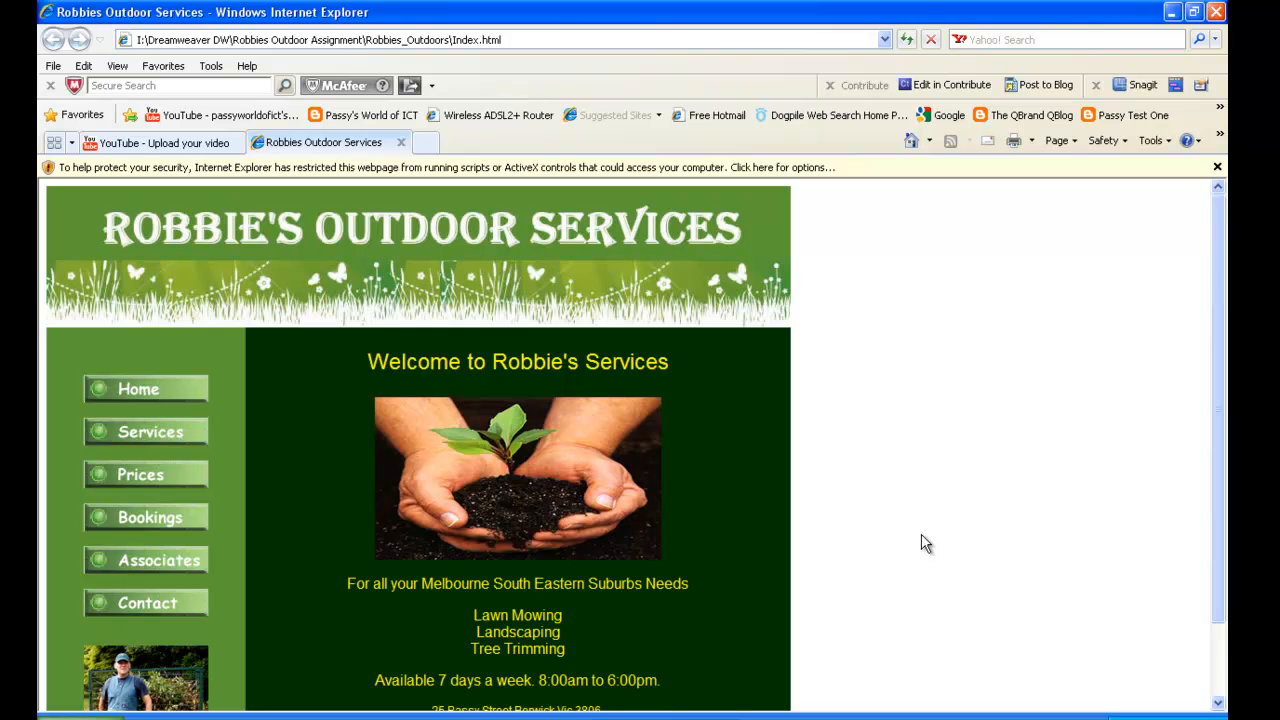
pyautogui.click(862, 167)
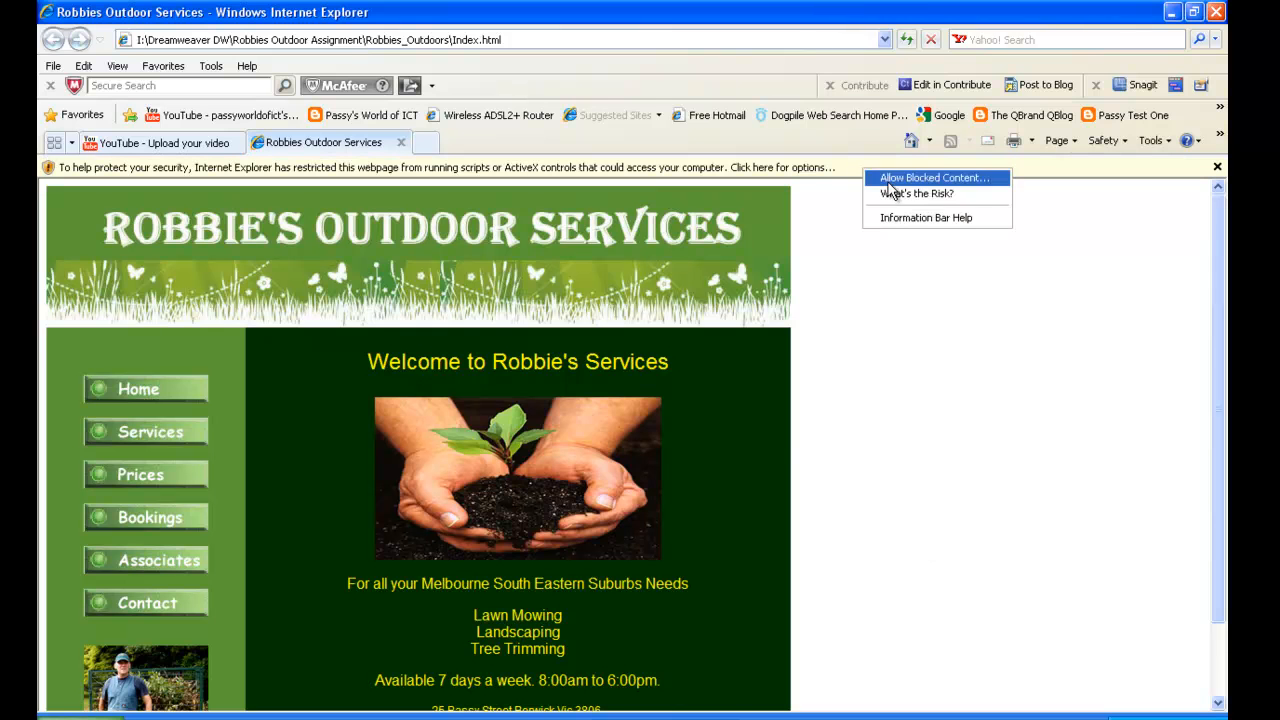
pyautogui.click(890, 180)
pyautogui.click(597, 428)
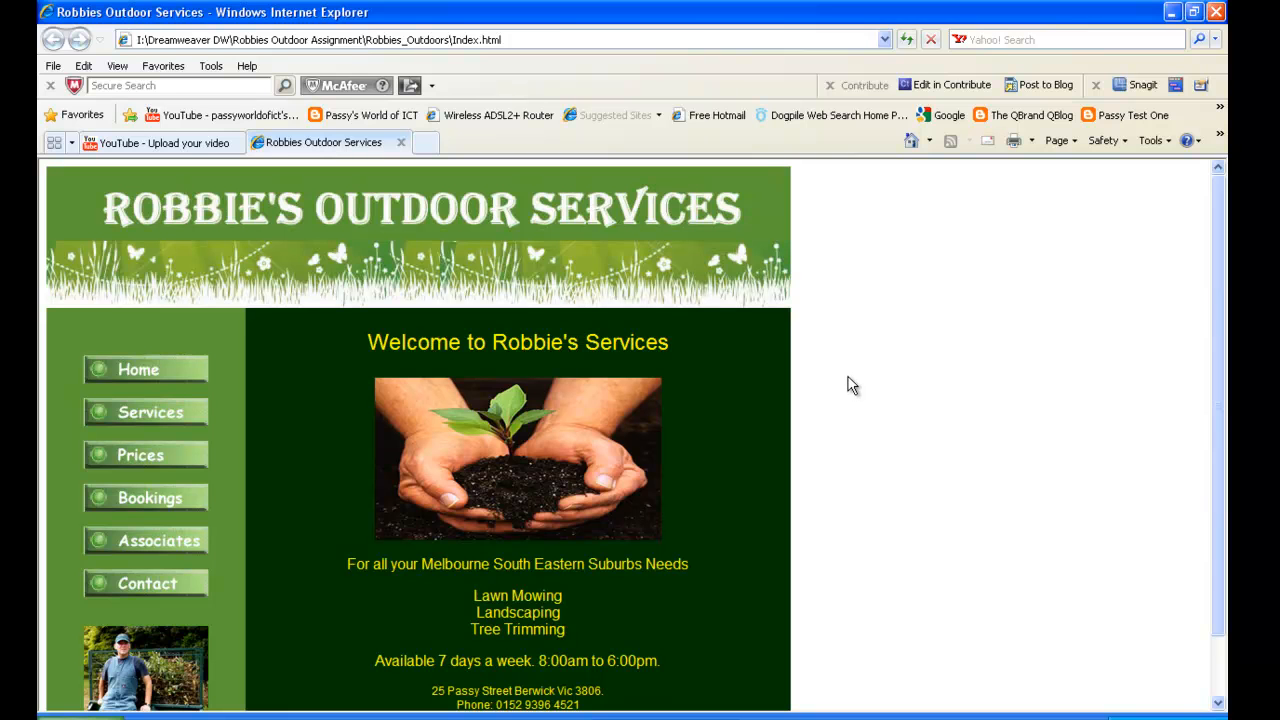
pyautogui.scroll(-1, 849, 392)
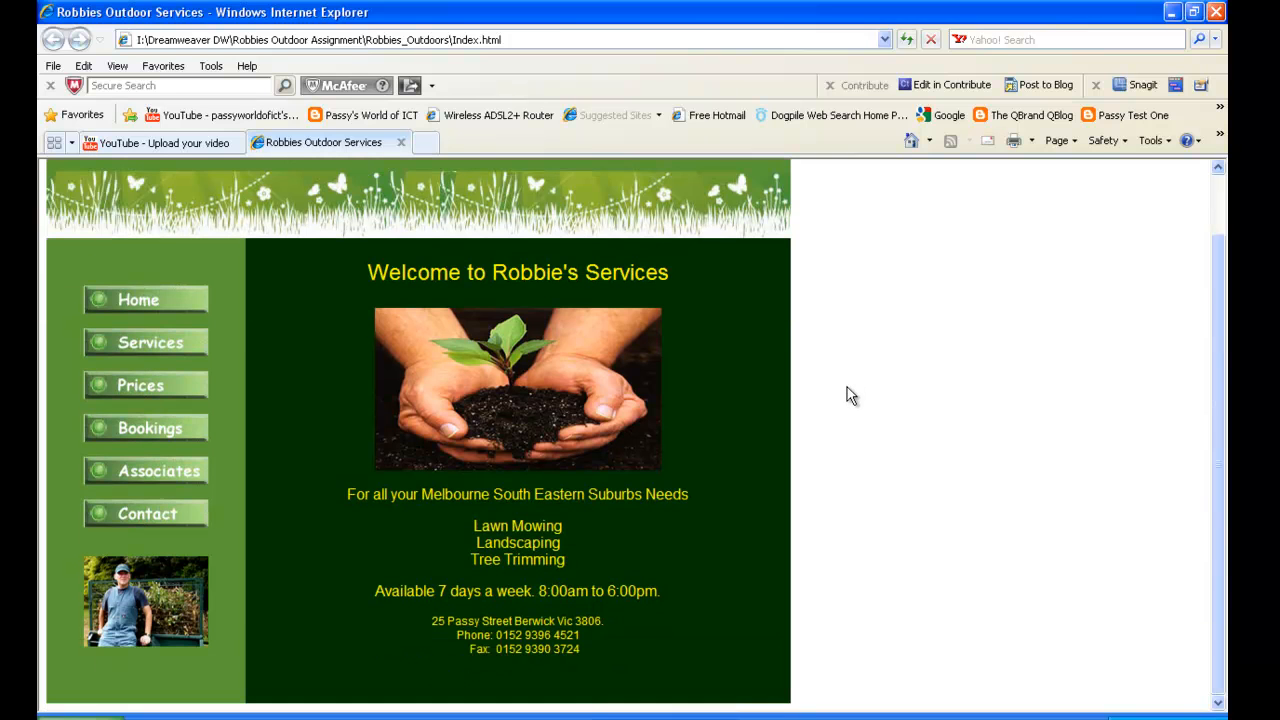
pyautogui.scroll(1, 847, 404)
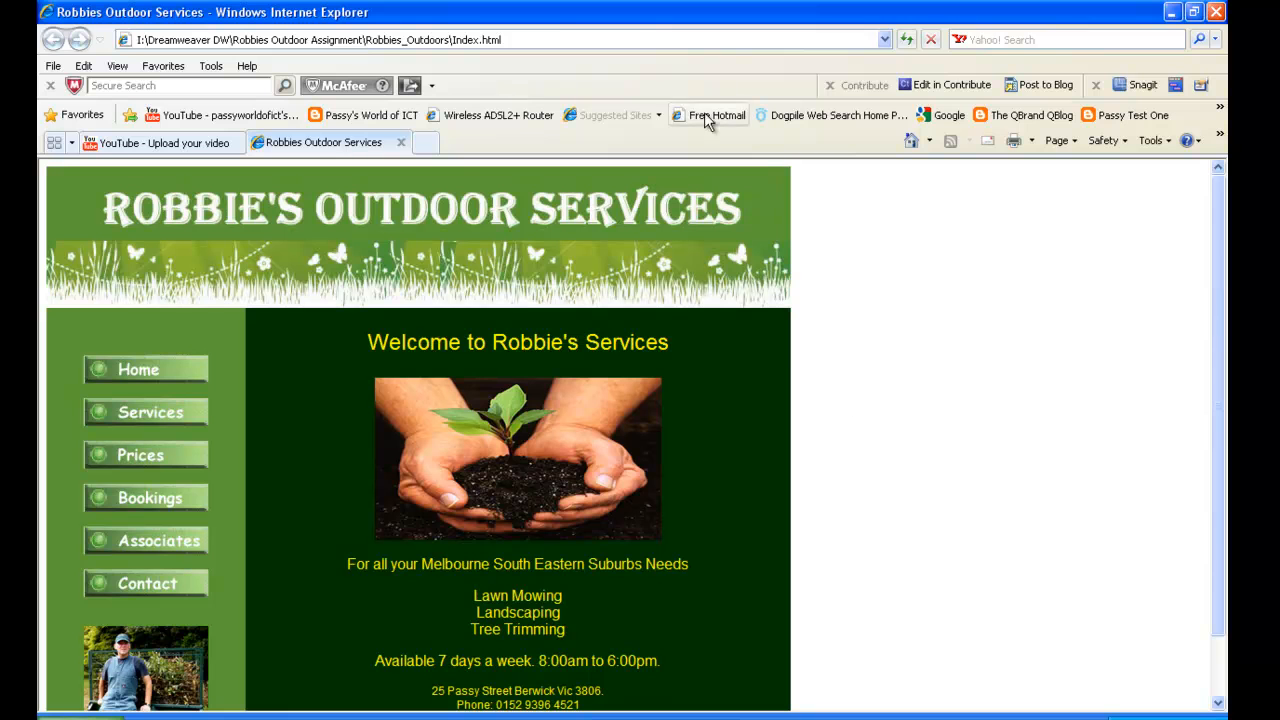
pyautogui.click(405, 145)
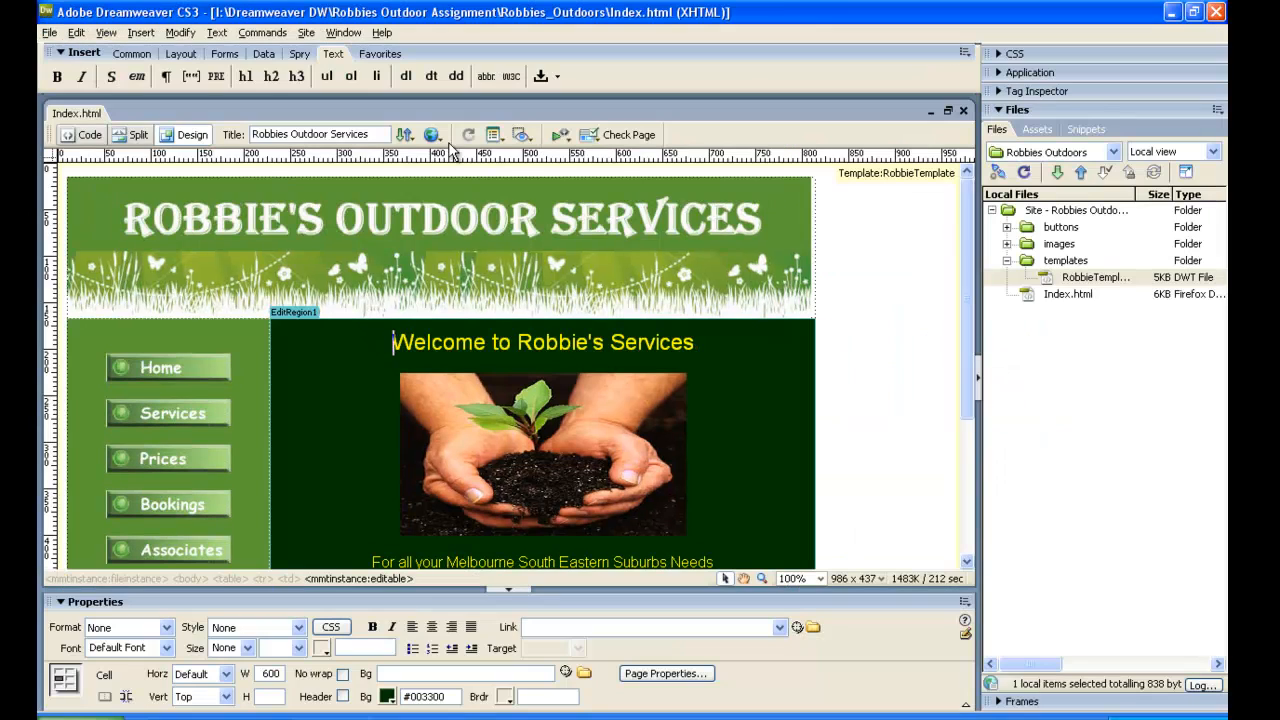
# Preview the home page in Firefox, try its Home button, close the preview and return to Dreamweaver.
pyautogui.click(442, 140)
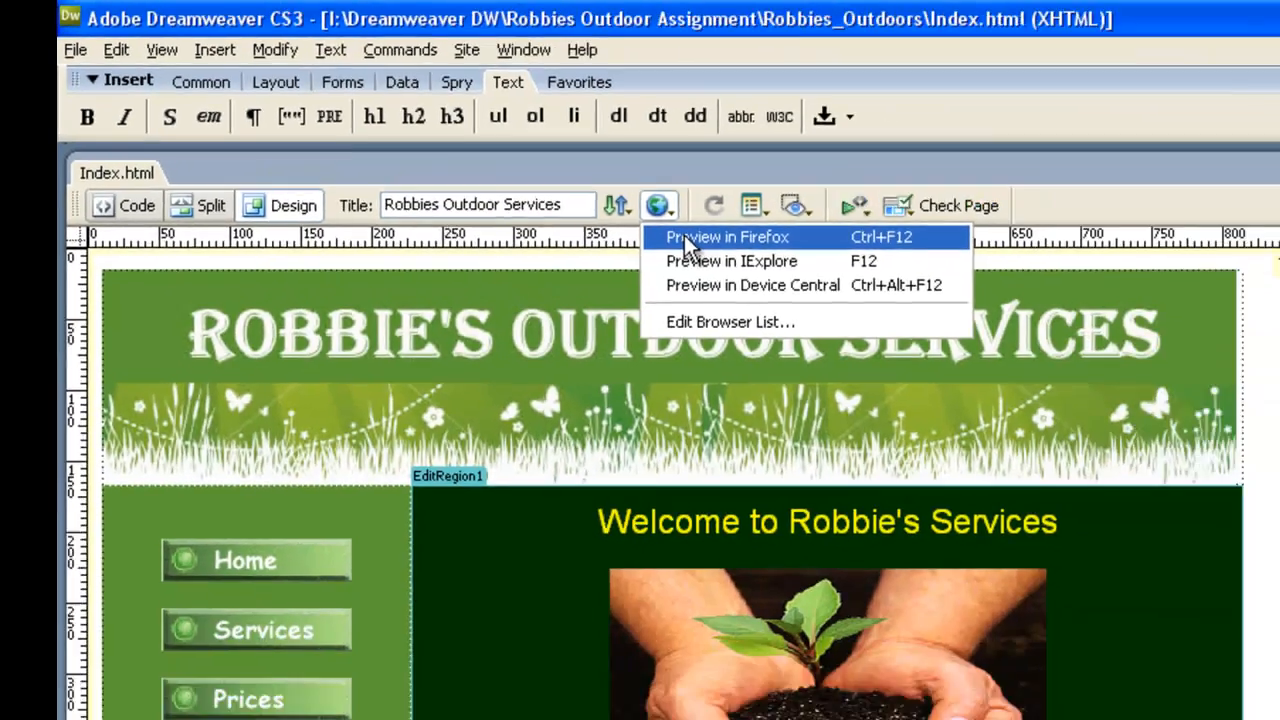
pyautogui.click(868, 298)
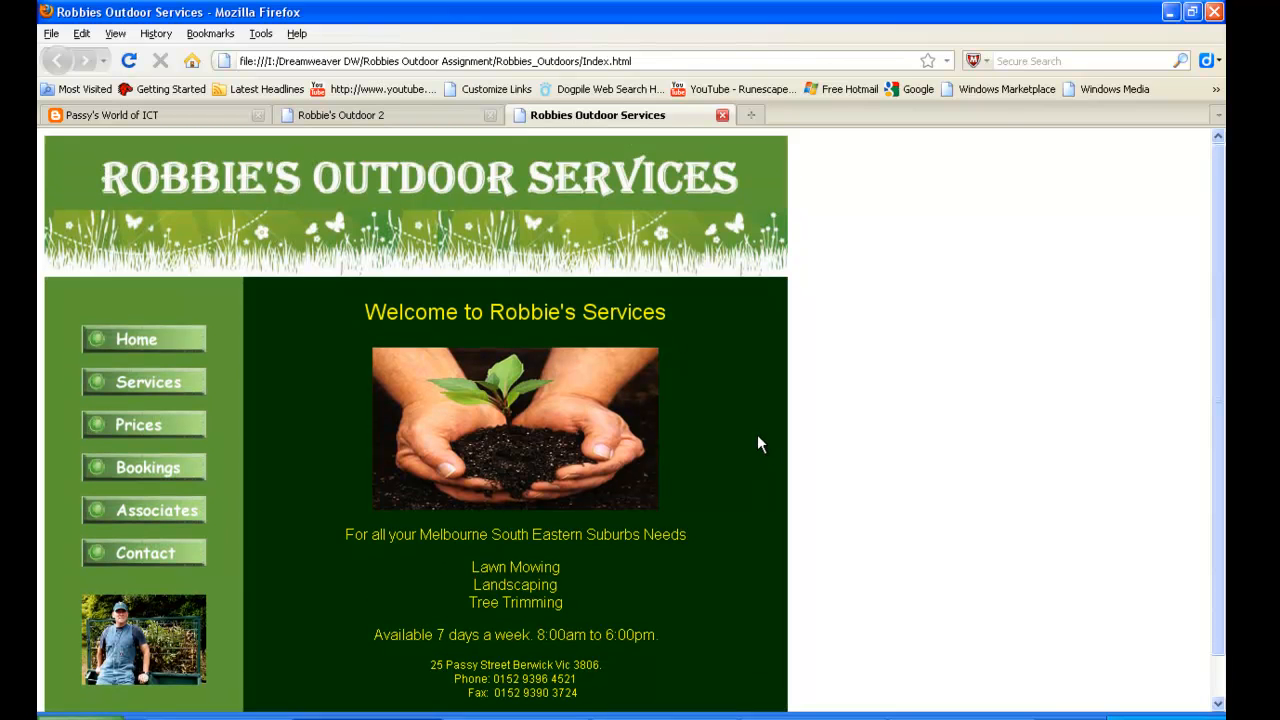
pyautogui.scroll(-1, 757, 434)
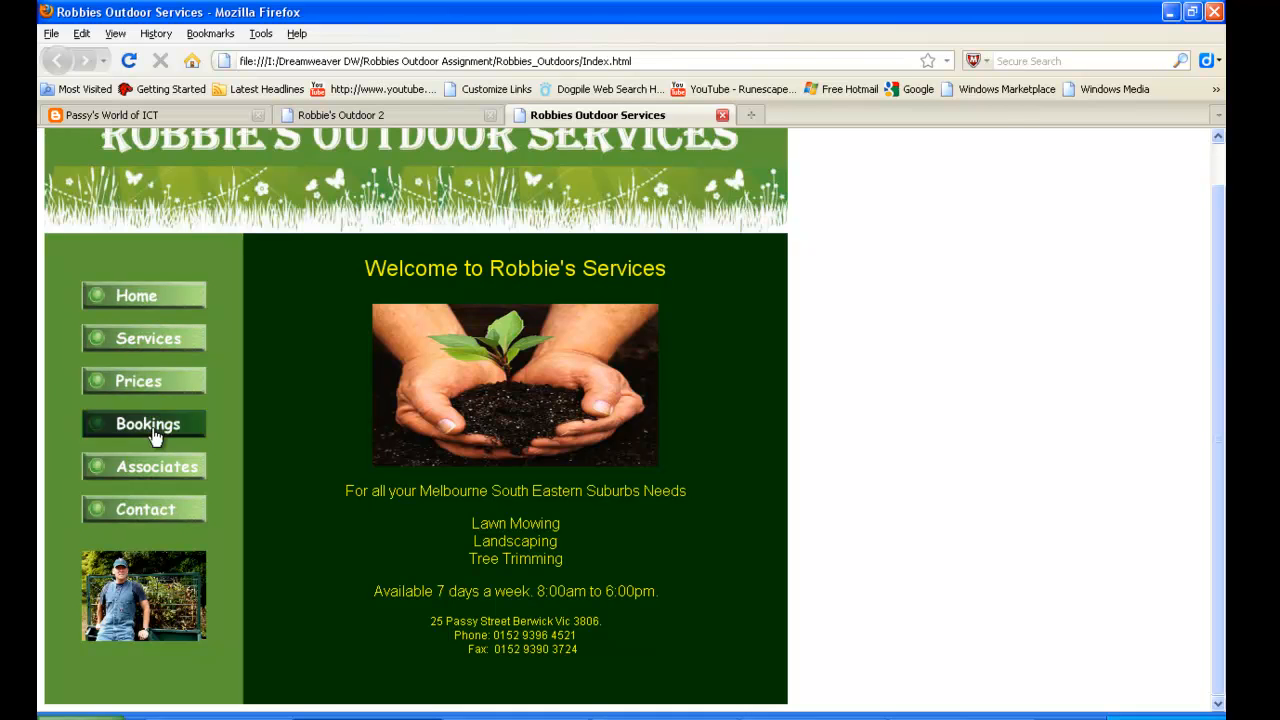
pyautogui.scroll(1, 253, 296)
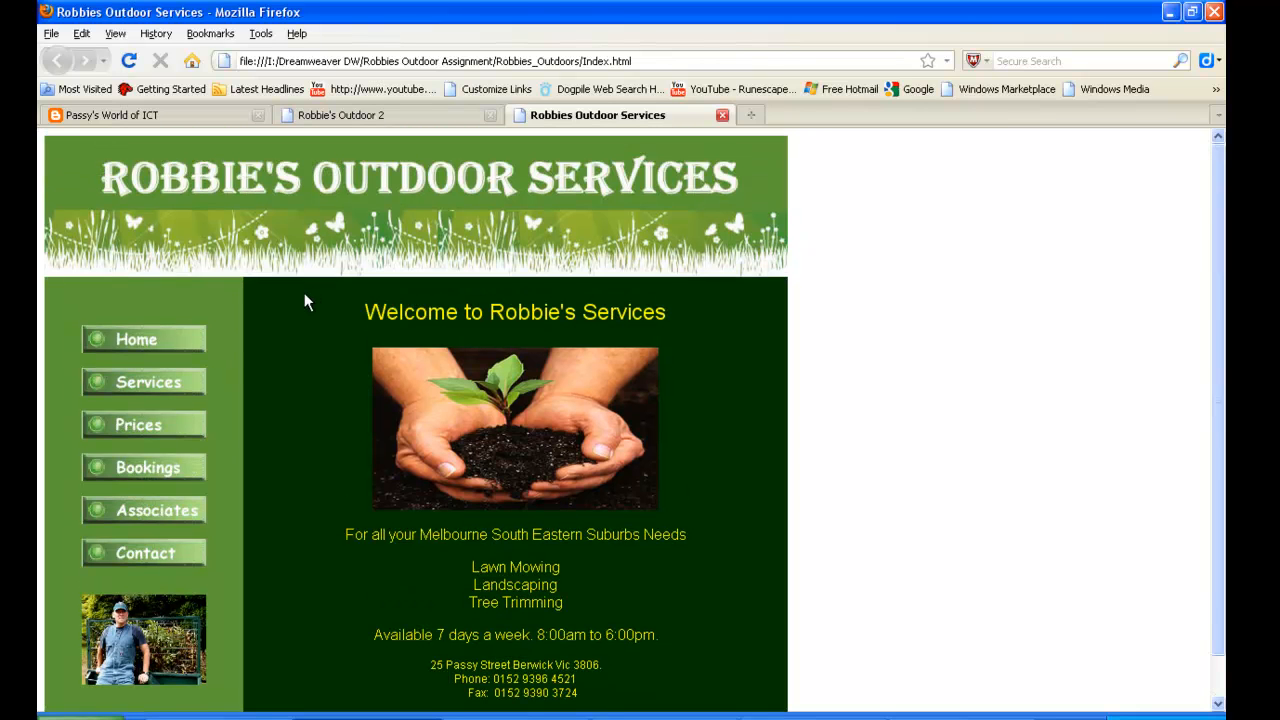
pyautogui.click(171, 343)
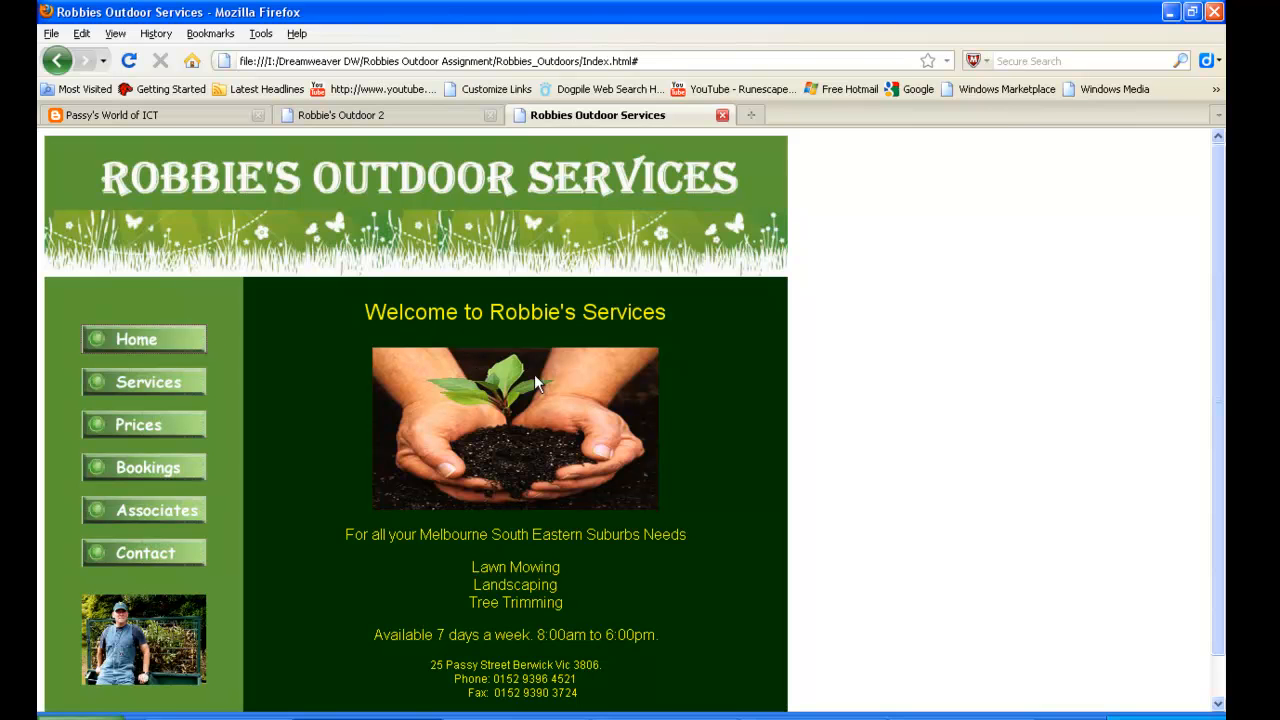
pyautogui.click(722, 116)
pyautogui.click(232, 718)
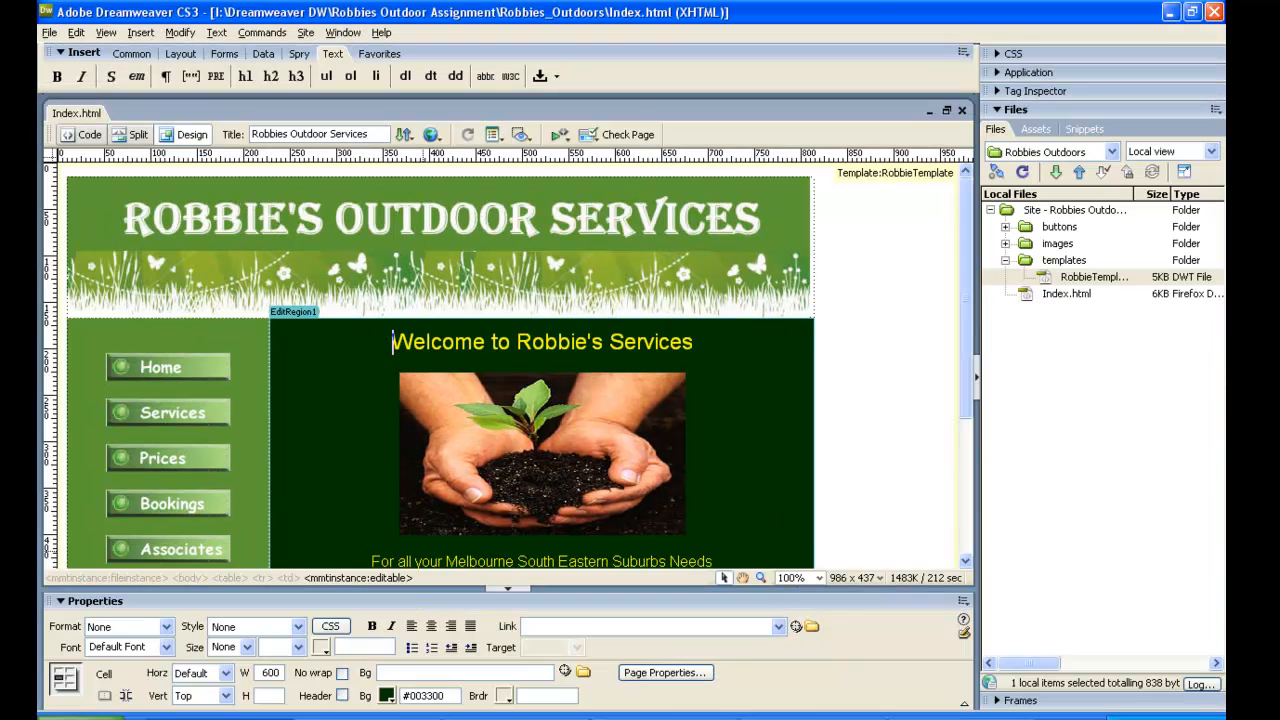
# Close the Index.html page and open RobbieTemplate.dwt from the site's templates folder.
pyautogui.click(50, 34)
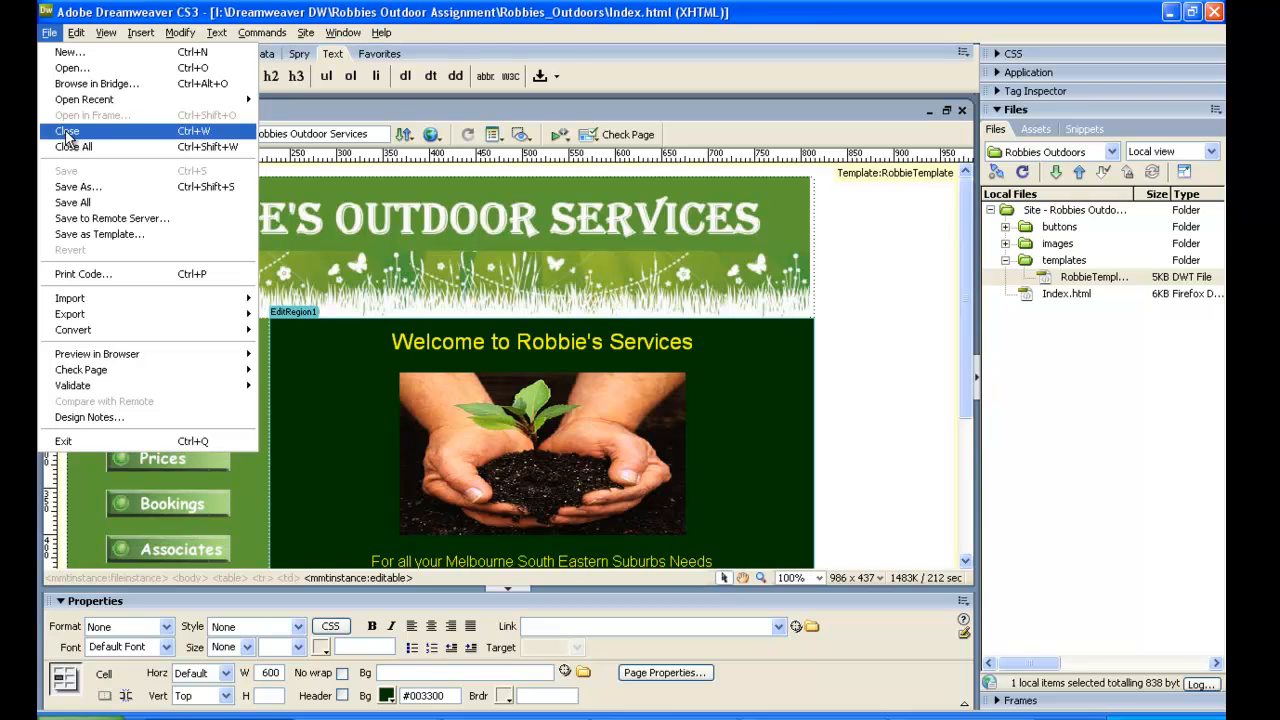
pyautogui.click(66, 132)
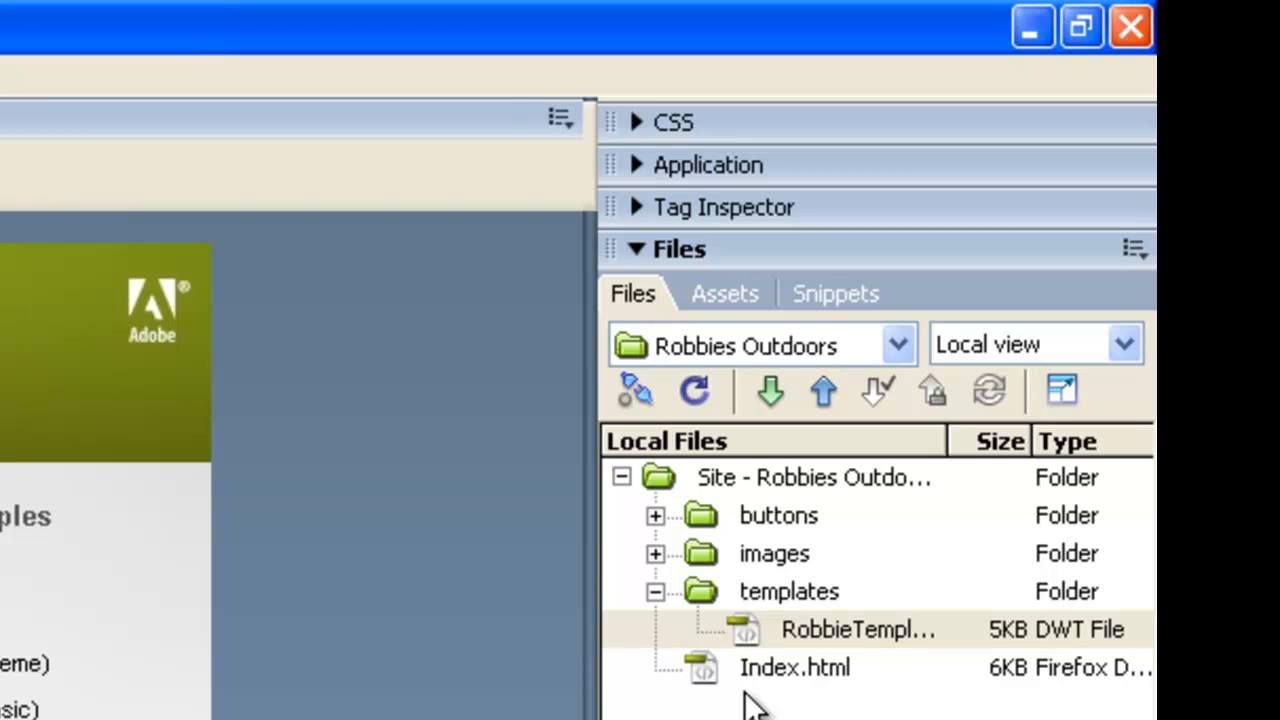
pyautogui.click(810, 632)
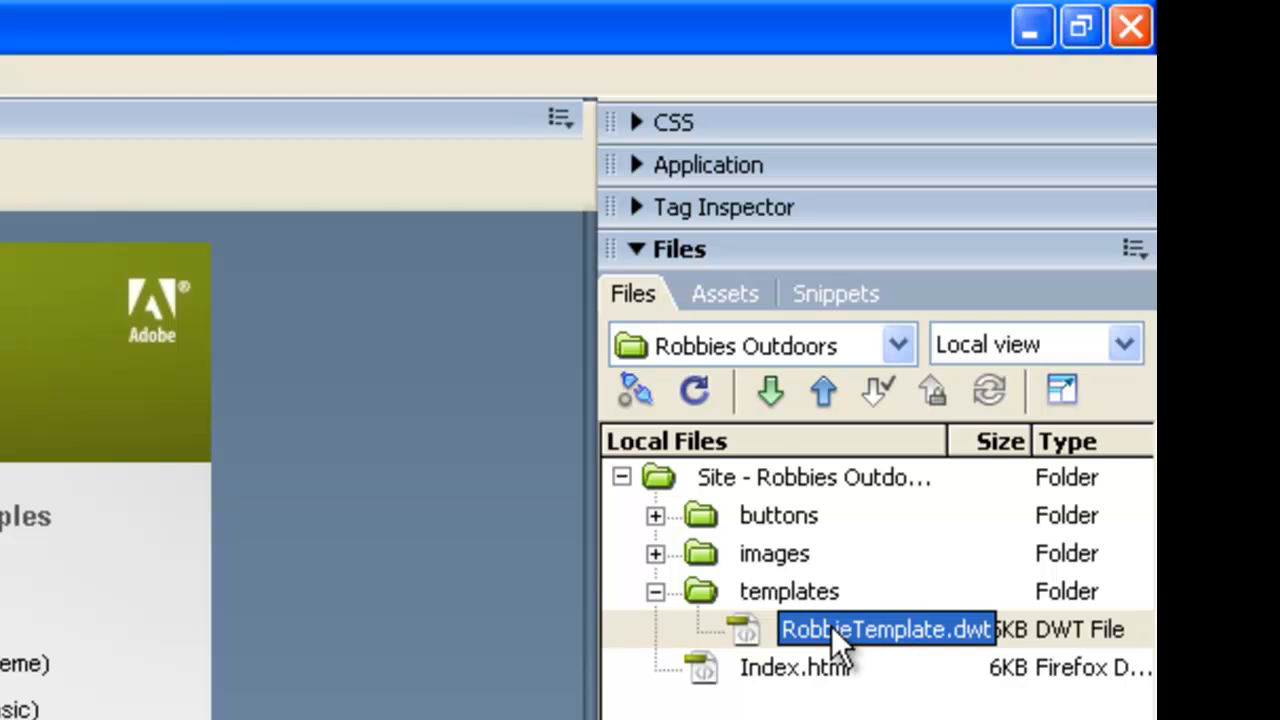
pyautogui.doubleClick(831, 626)
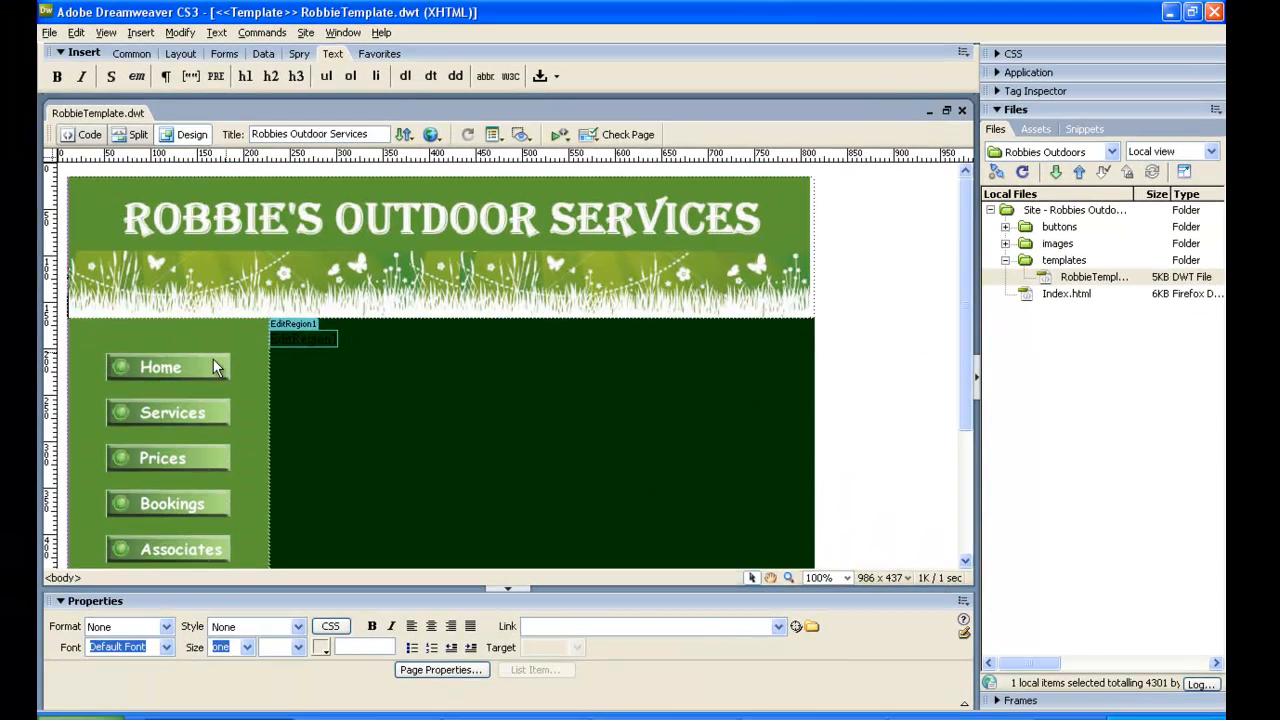
# Link the template's Home button to Index.html by pointing its link at that file in the site.
pyautogui.click(206, 363)
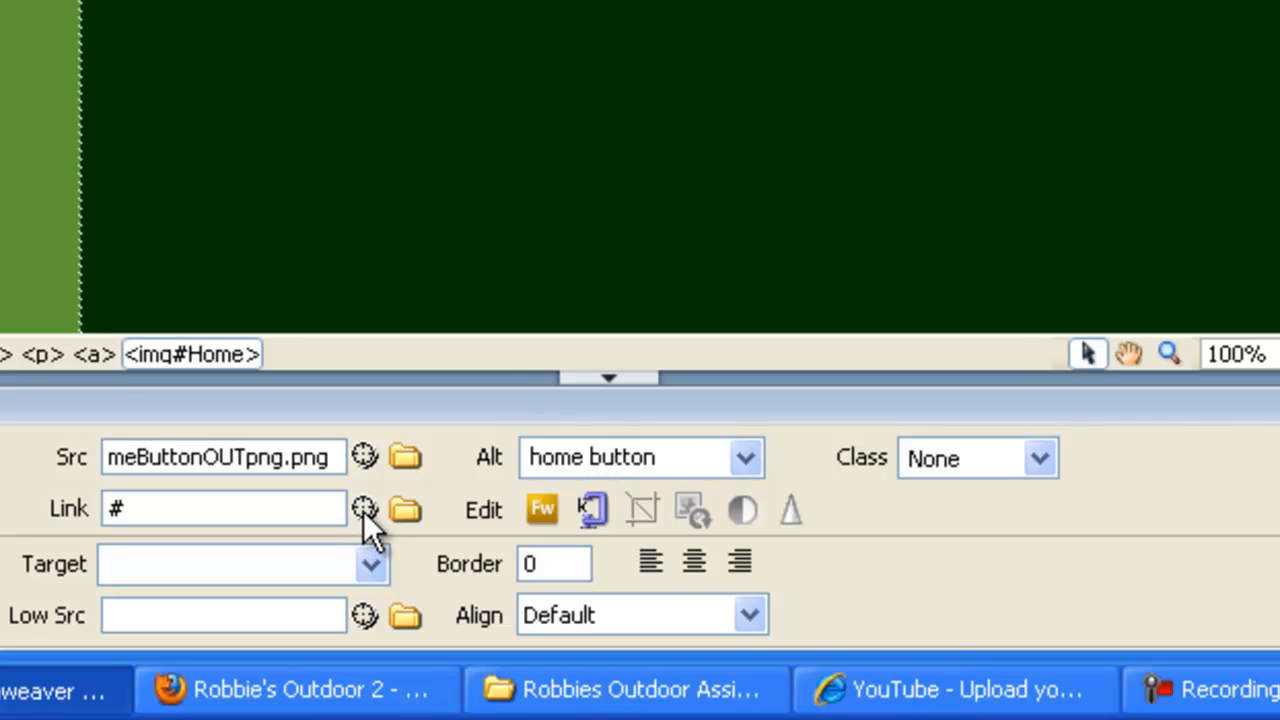
pyautogui.moveTo(363, 511); pyautogui.dragTo(1272, 161)
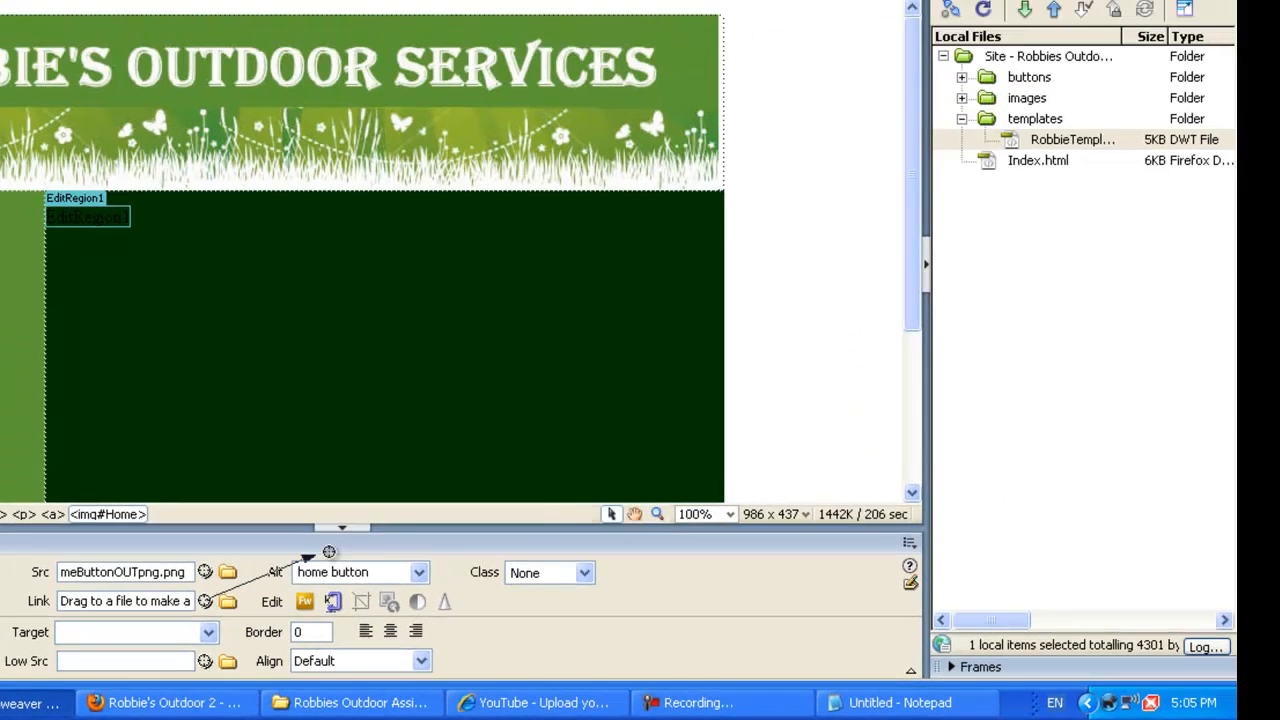
pyautogui.moveTo(690, 423); pyautogui.dragTo(956, 178)
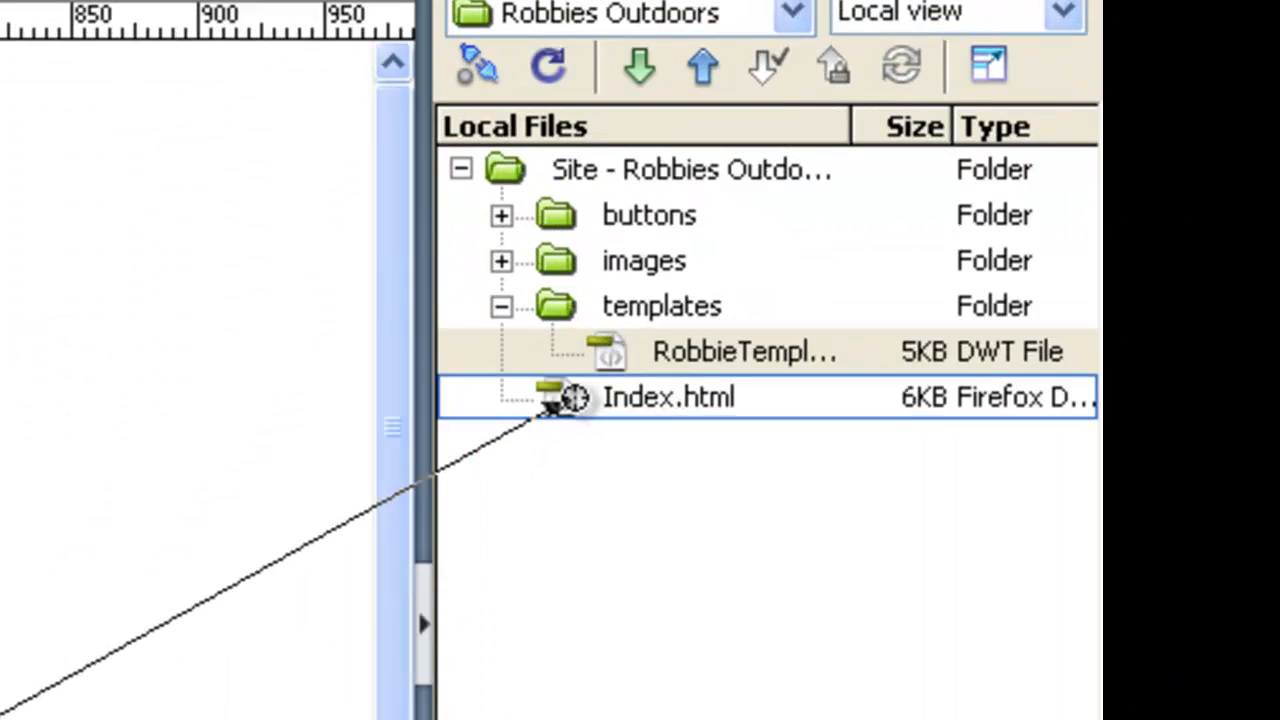
pyautogui.moveTo(556, 403); pyautogui.dragTo(556, 403)
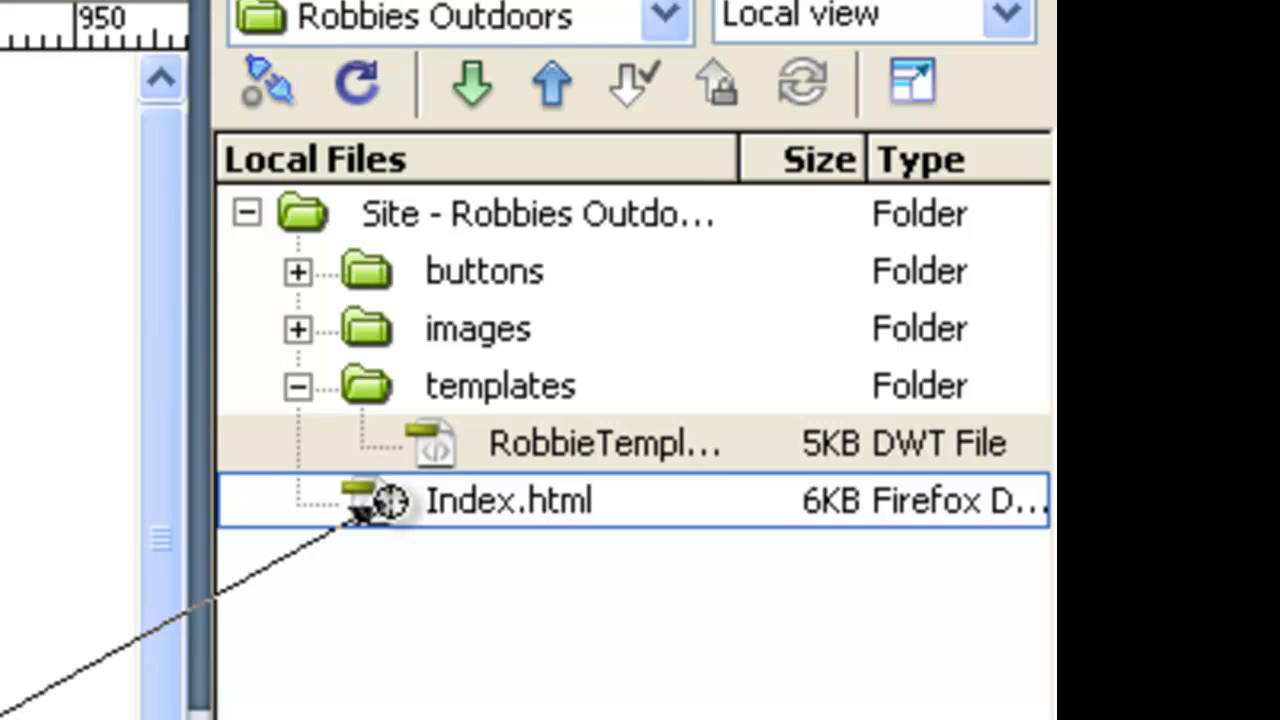
pyautogui.moveTo(375, 505); pyautogui.dragTo(375, 505)
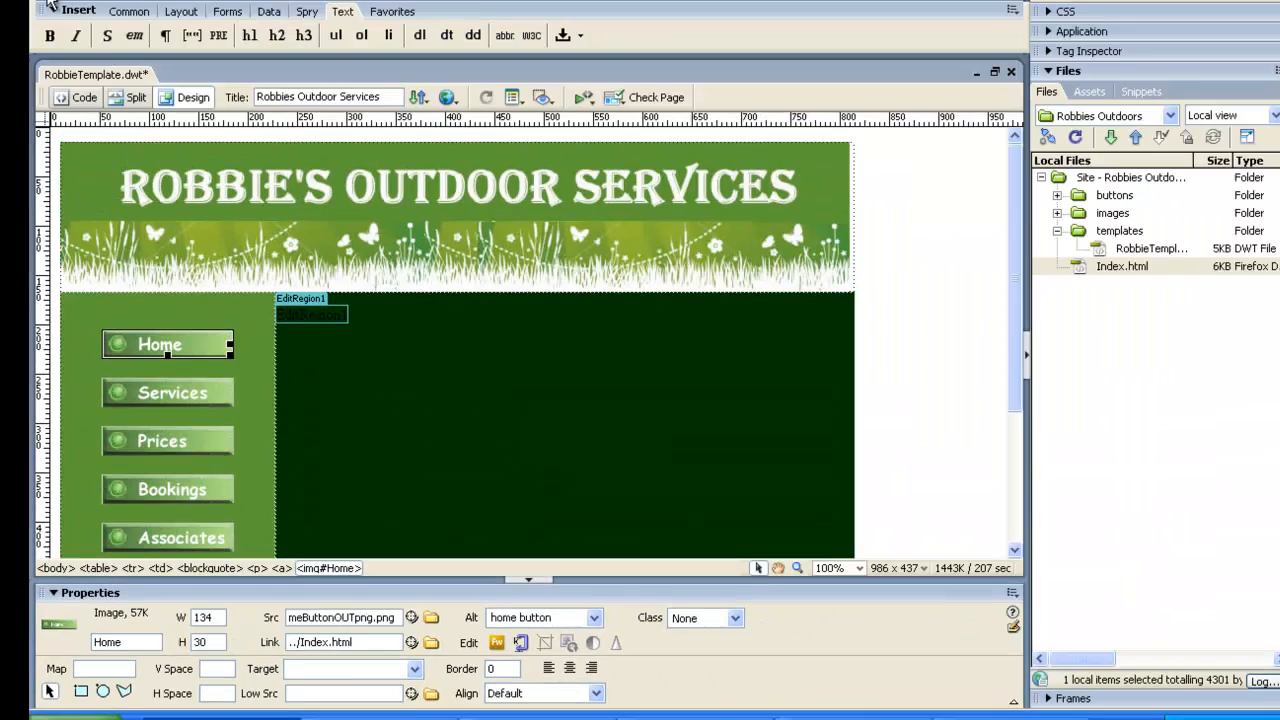
# Save the template and update Index.html, the page based on it.
pyautogui.click(58, 32)
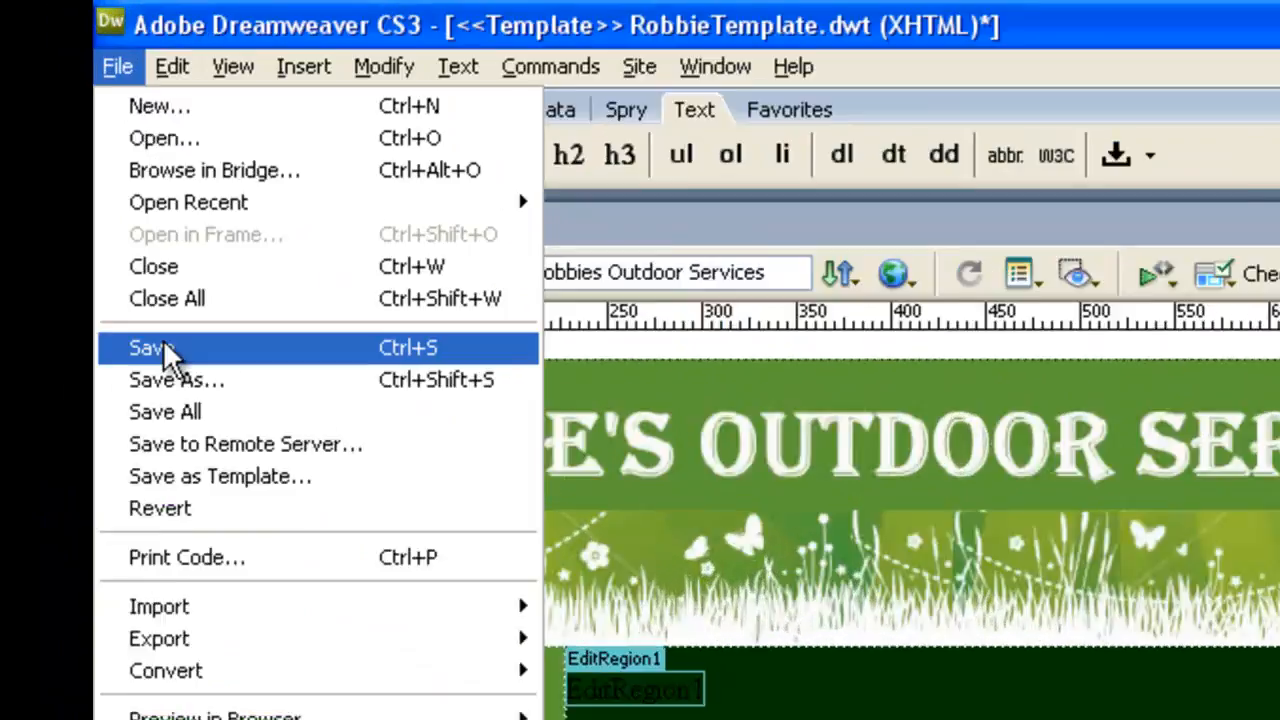
pyautogui.click(72, 171)
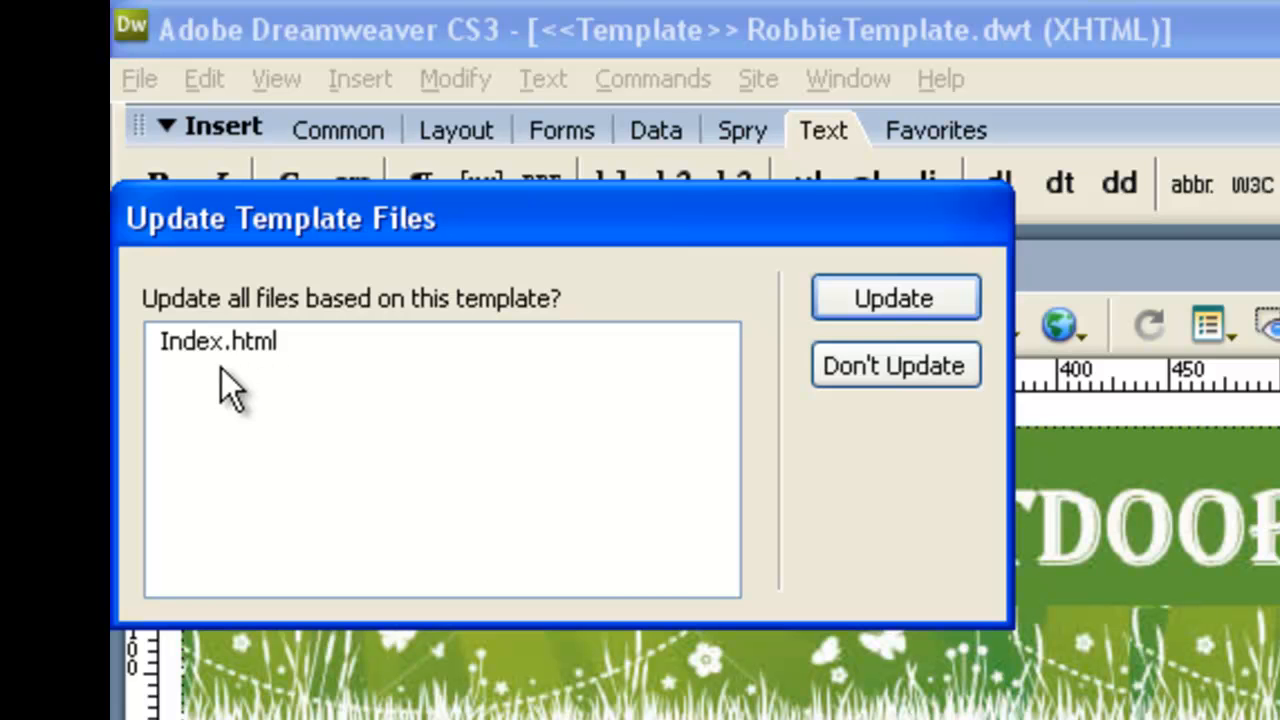
pyautogui.click(905, 300)
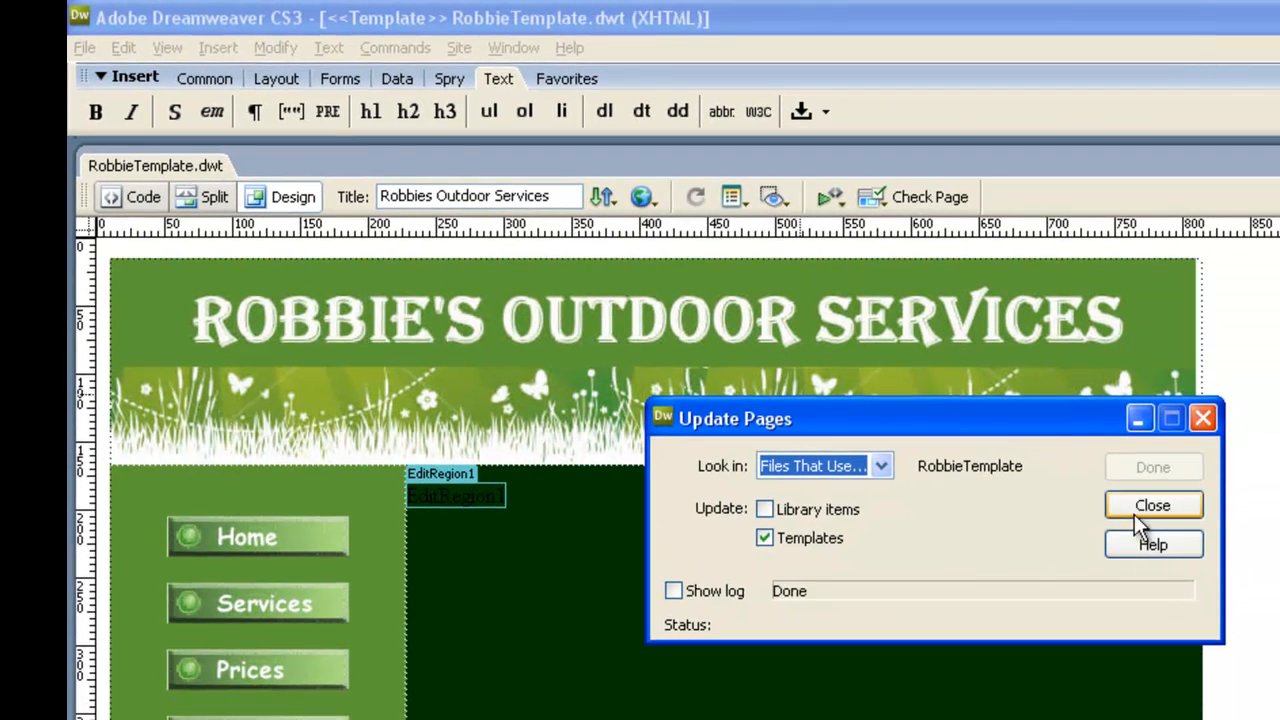
pyautogui.click(1158, 507)
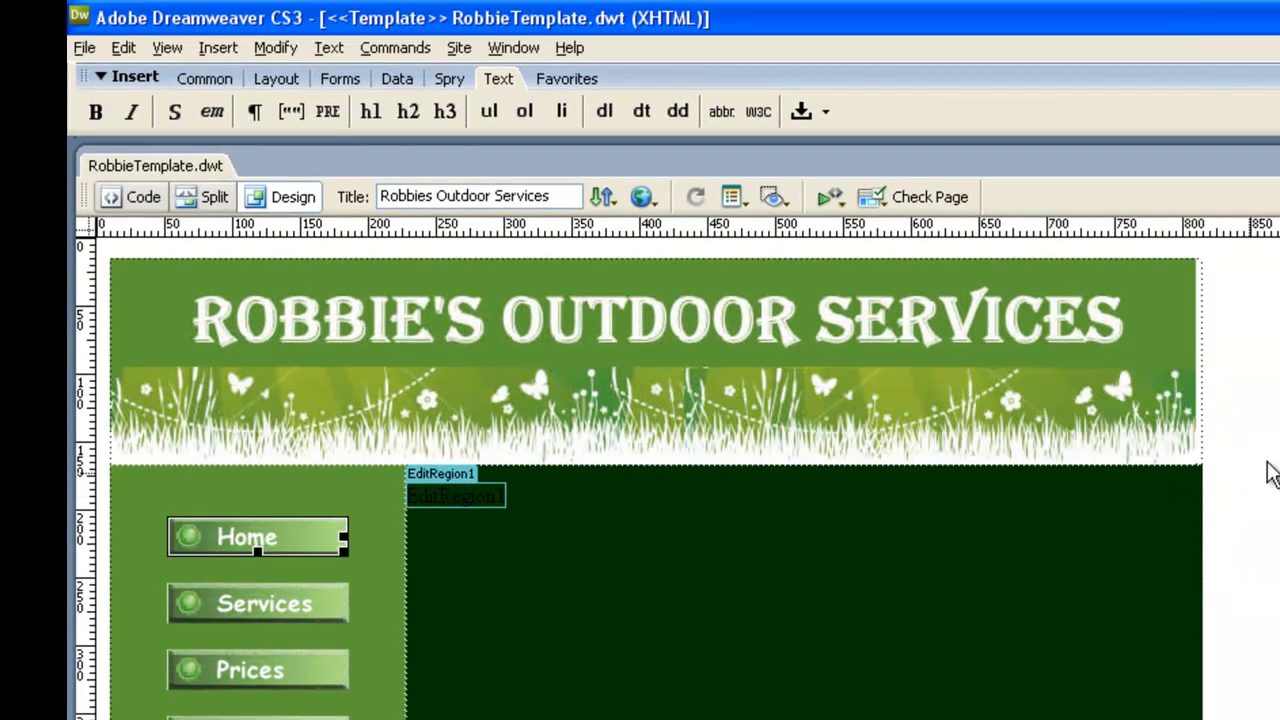